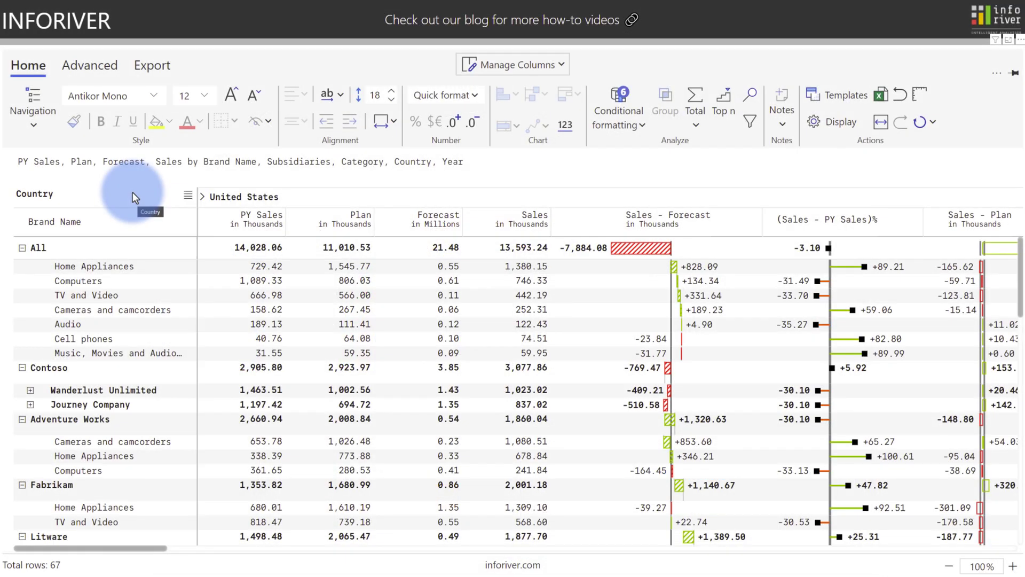
Step: Switch the row navigation to Table, then to Stepped with a Total row per brand
{"action": "left_click", "coordinate": [33, 110]}
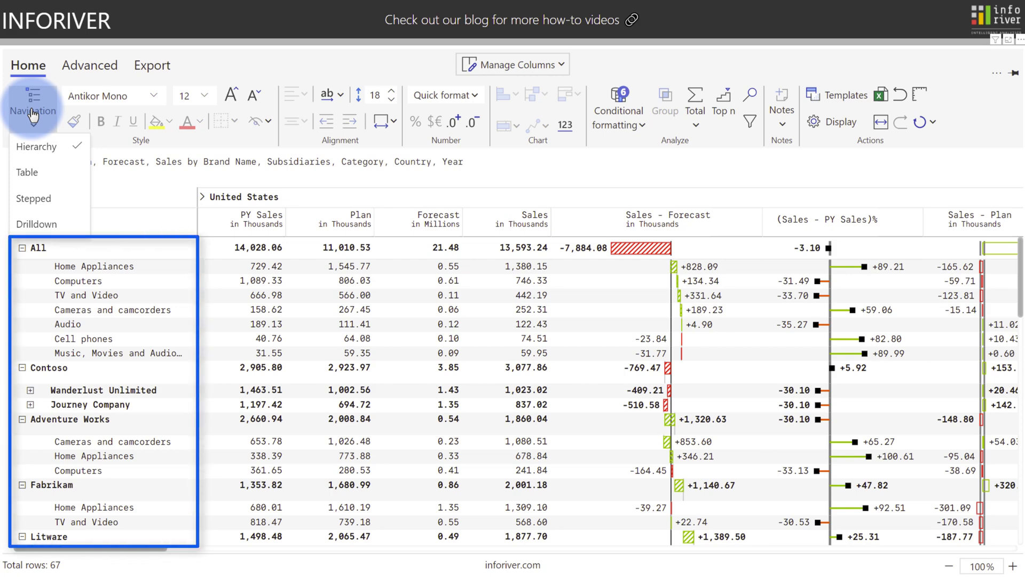
{"action": "left_click", "coordinate": [45, 176]}
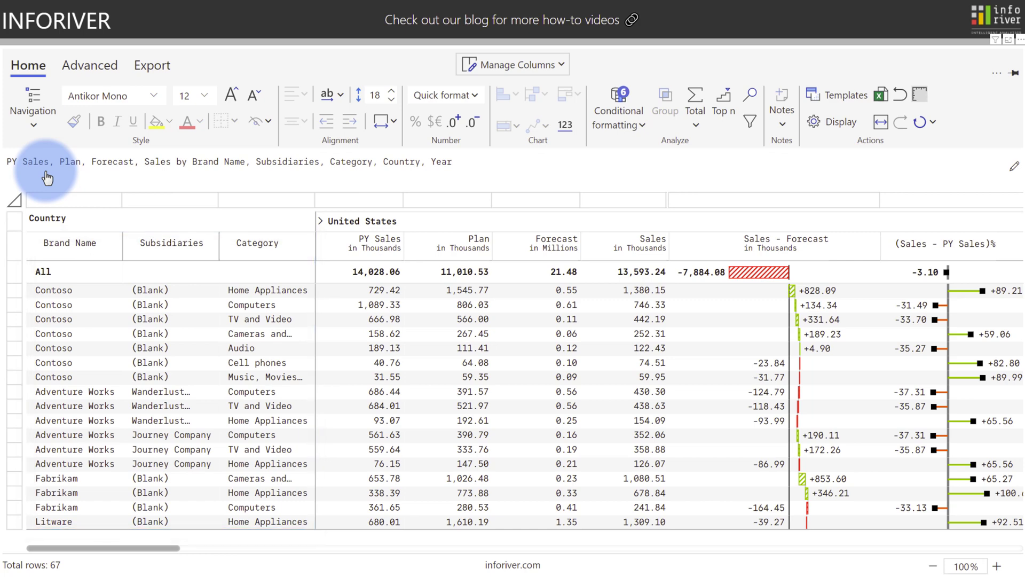
{"action": "left_click", "coordinate": [33, 111]}
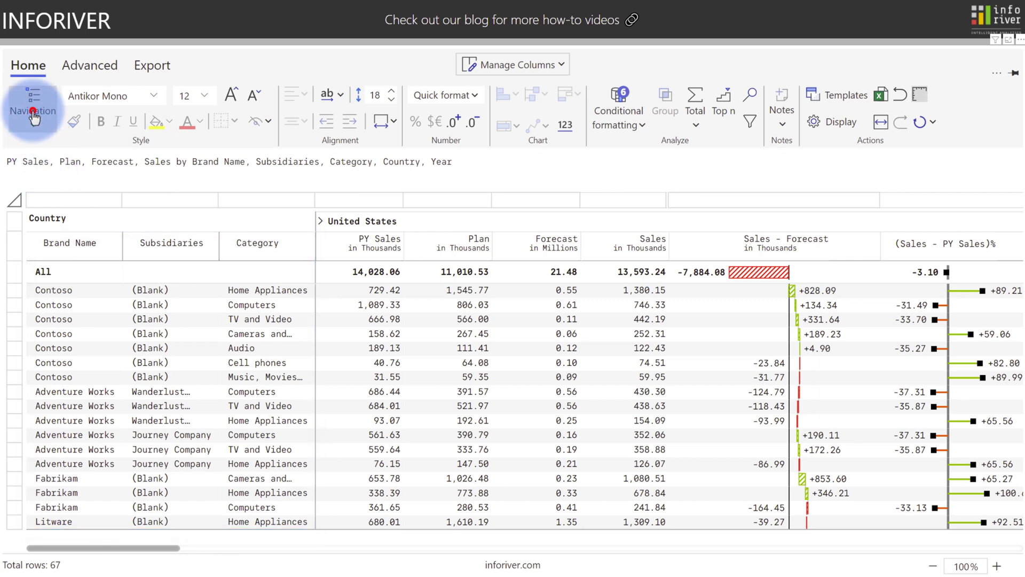
{"action": "left_click", "coordinate": [45, 196]}
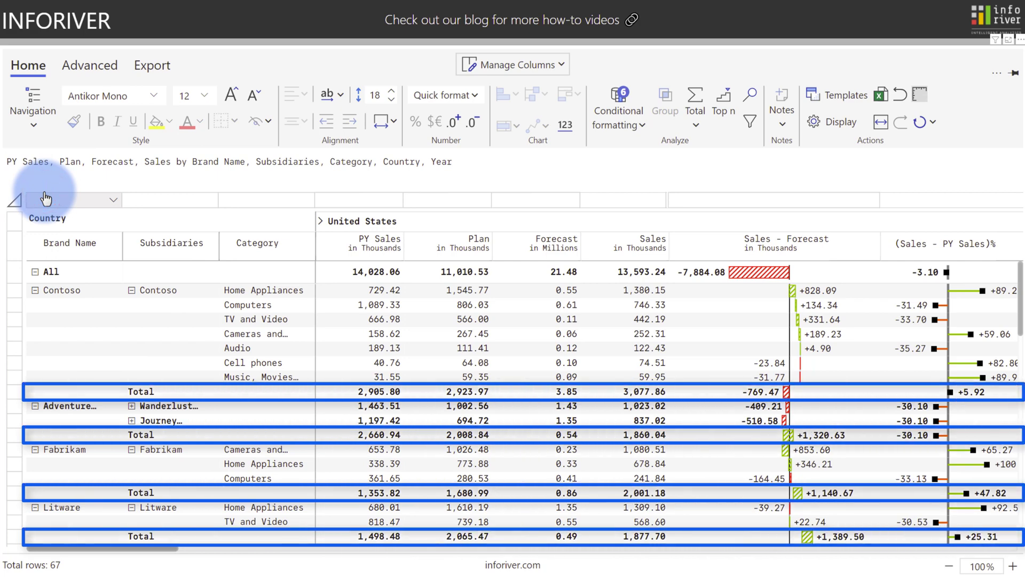
Step: Switch navigation to Drilldown and drill into Adventure Works, then Wanderlust Unlimited
{"action": "left_click", "coordinate": [31, 113]}
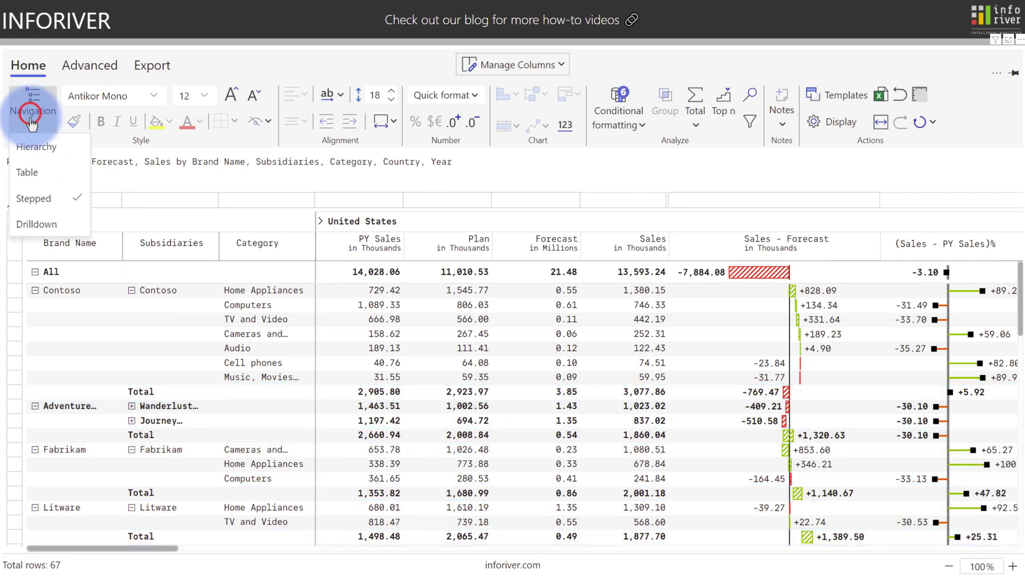
{"action": "left_click", "coordinate": [35, 222]}
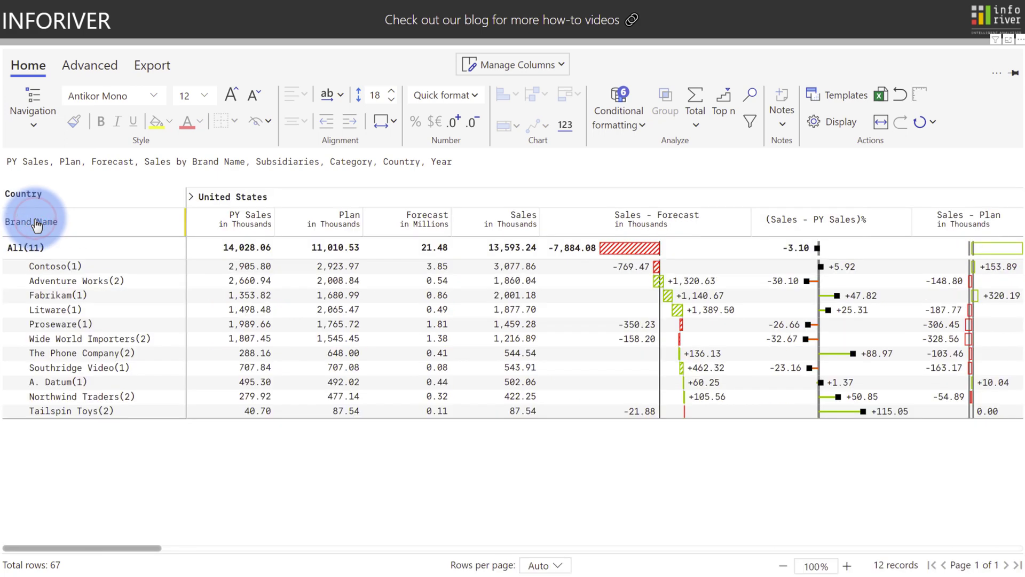
{"action": "left_click", "coordinate": [53, 282]}
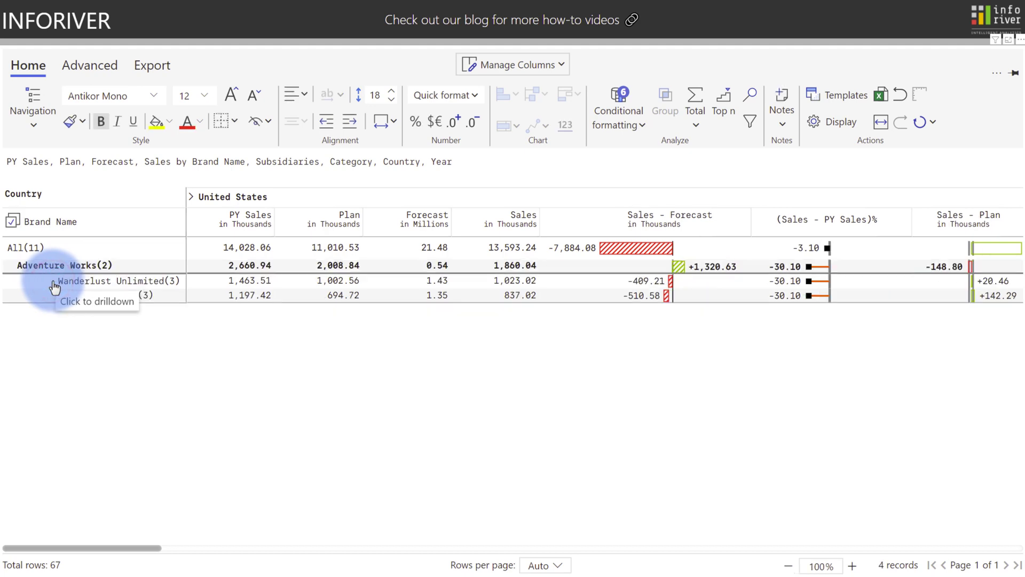
{"action": "left_click", "coordinate": [65, 281]}
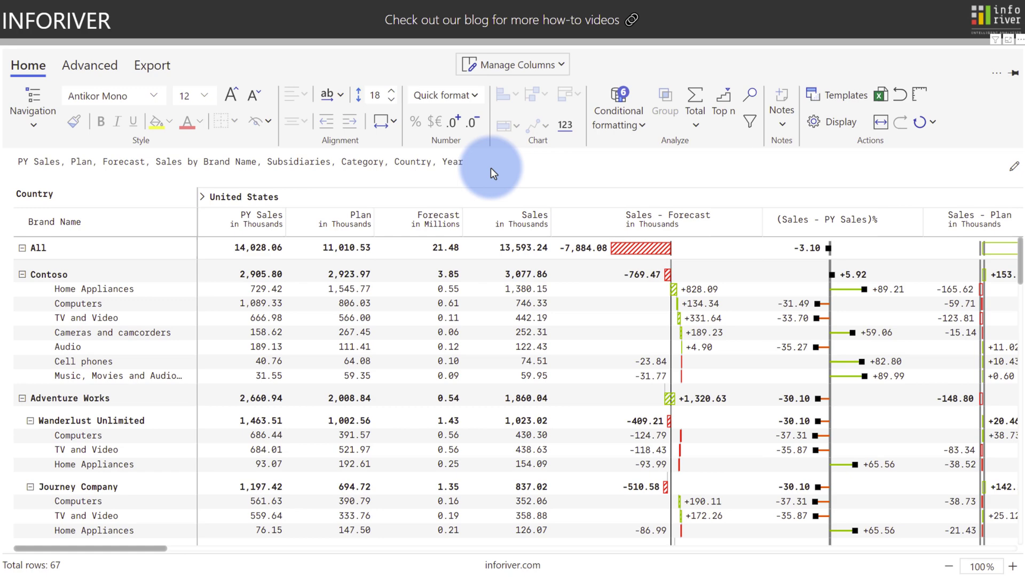
Step: Try the Grid Spreadsheet and Financial Standard template designs
{"action": "left_click", "coordinate": [829, 96]}
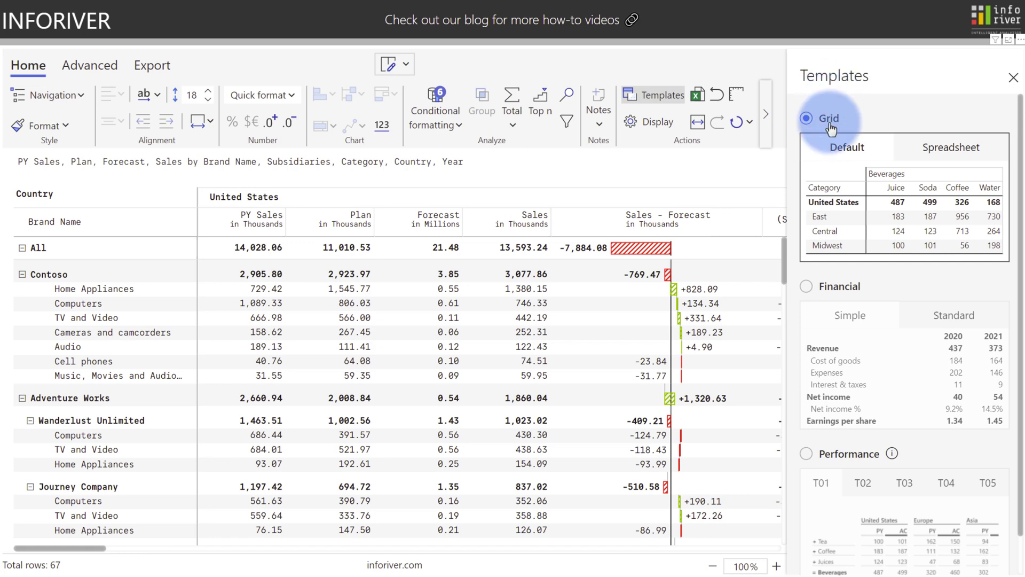
{"action": "left_click", "coordinate": [937, 148]}
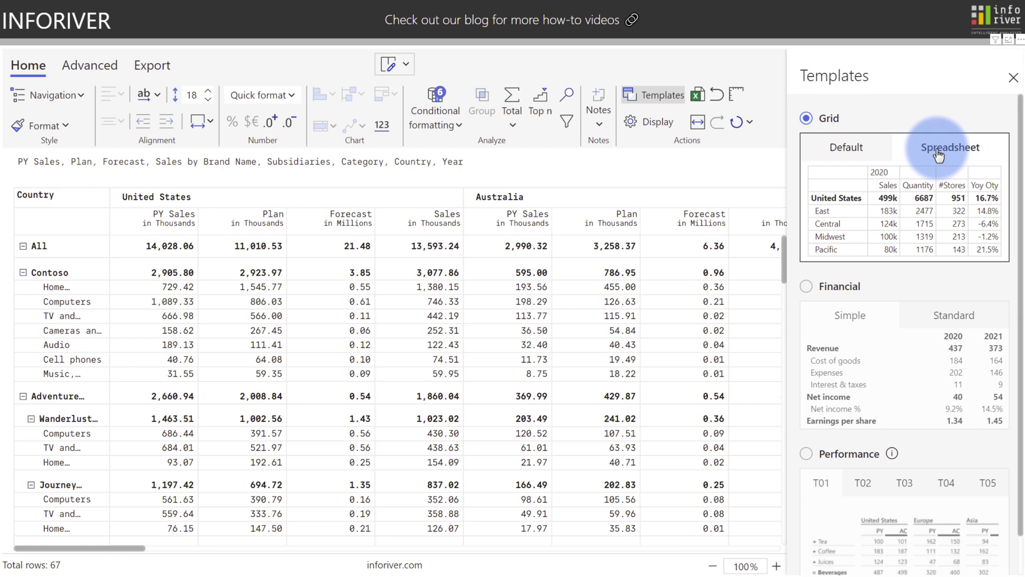
{"action": "left_click", "coordinate": [829, 283]}
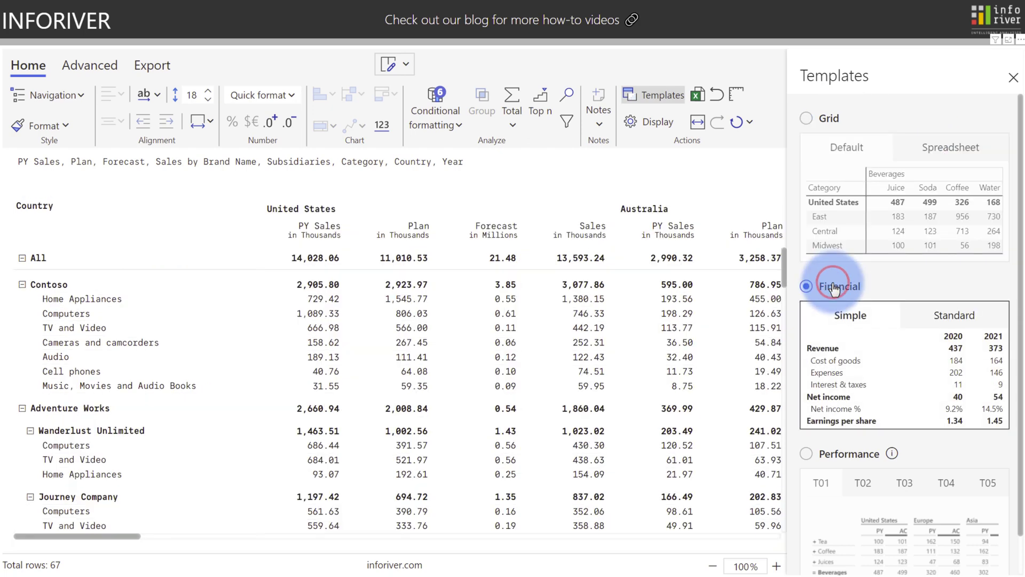
{"action": "left_click", "coordinate": [954, 316]}
Step: Apply the Performance templates, stepping through T02, T03, T04 and T05
{"action": "left_click", "coordinate": [825, 455]}
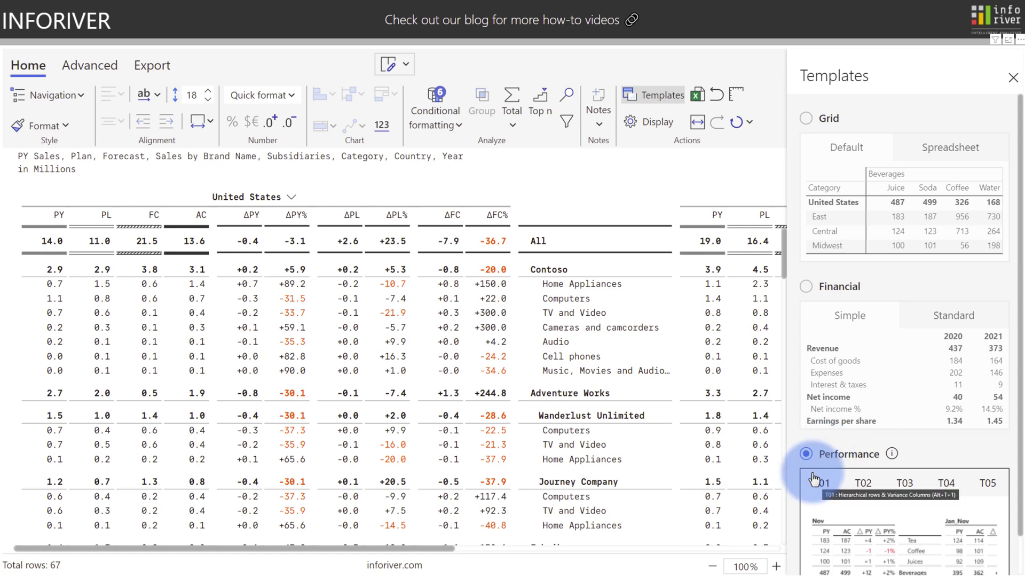
{"action": "left_click", "coordinate": [862, 484]}
{"action": "left_click", "coordinate": [903, 483]}
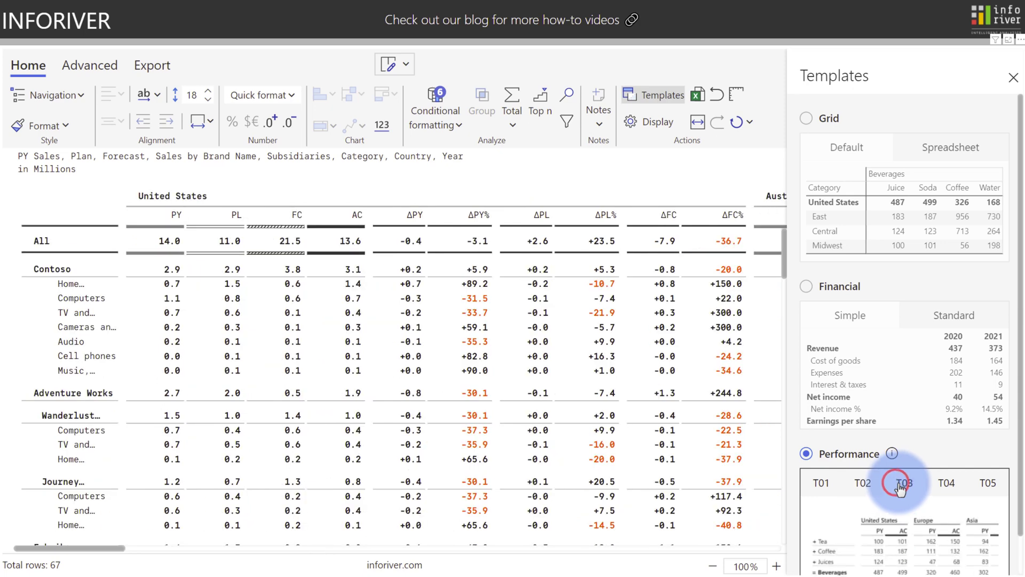
{"action": "left_click", "coordinate": [947, 484]}
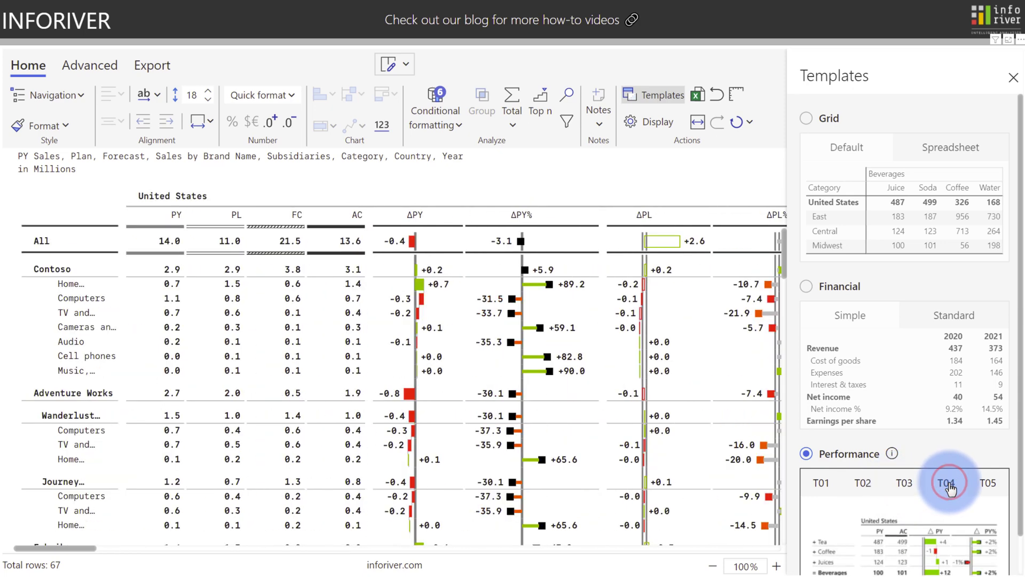
{"action": "left_click", "coordinate": [985, 484]}
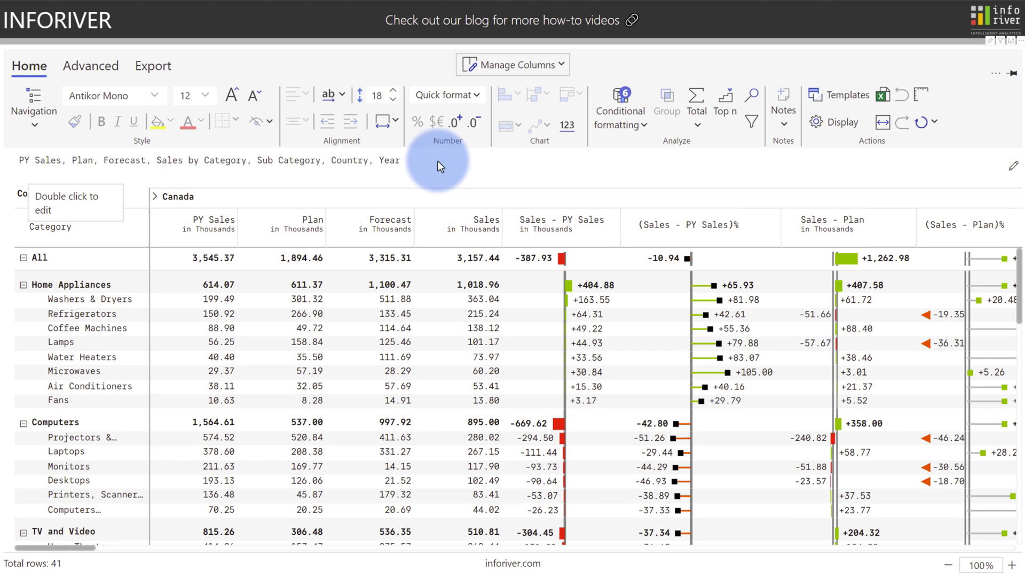
Step: Collapse the rows to top-level categories by Level and expand Canada's columns to year 2020
{"action": "left_click", "coordinate": [23, 285]}
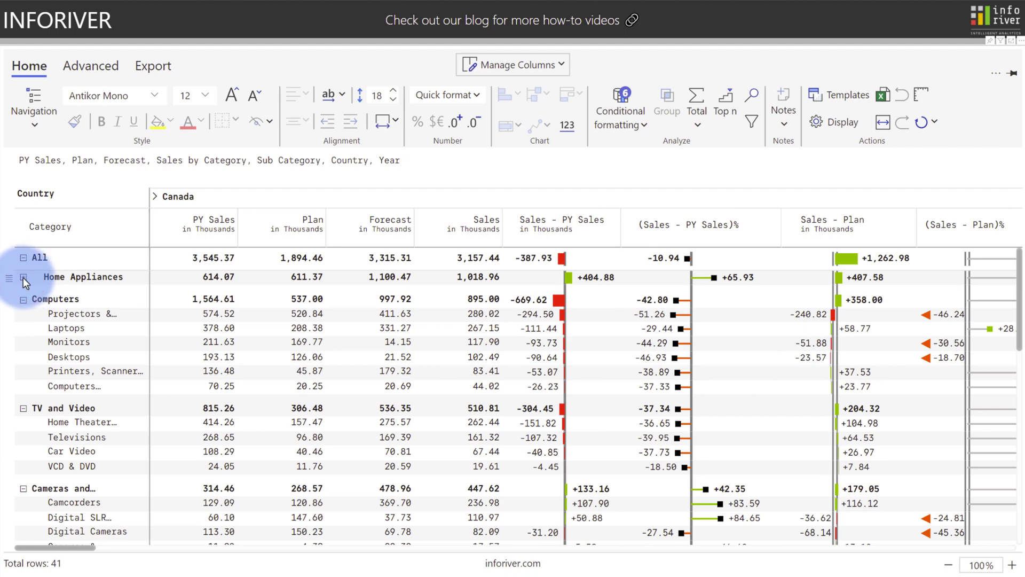
{"action": "left_click", "coordinate": [23, 277]}
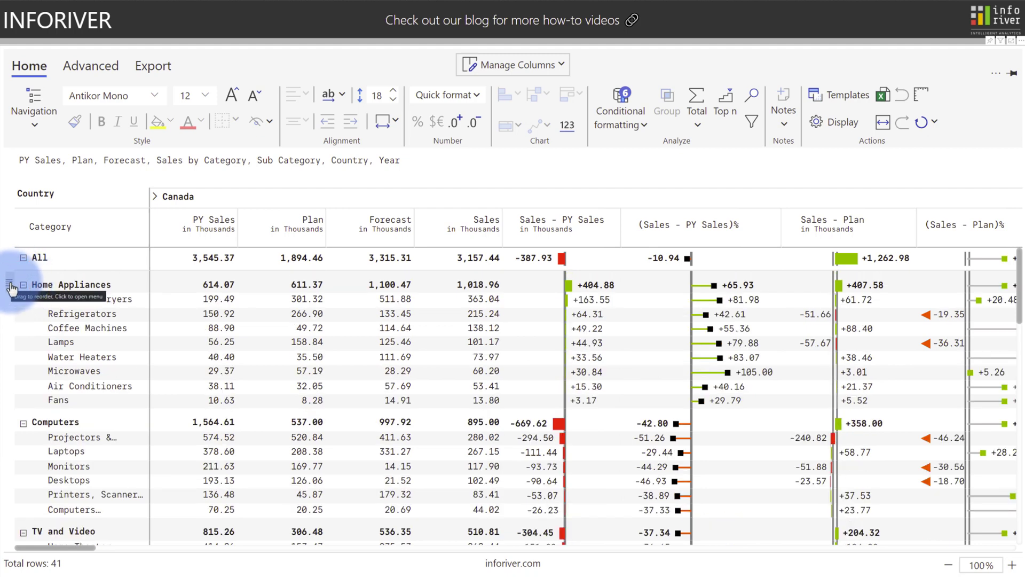
{"action": "left_click", "coordinate": [8, 289]}
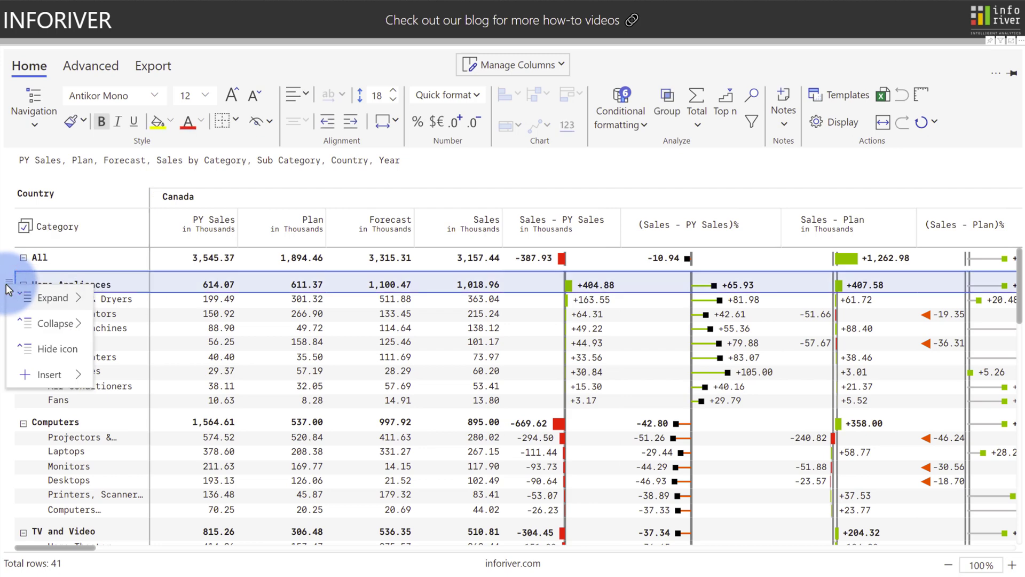
{"action": "mouse_move", "coordinate": [25, 299]}
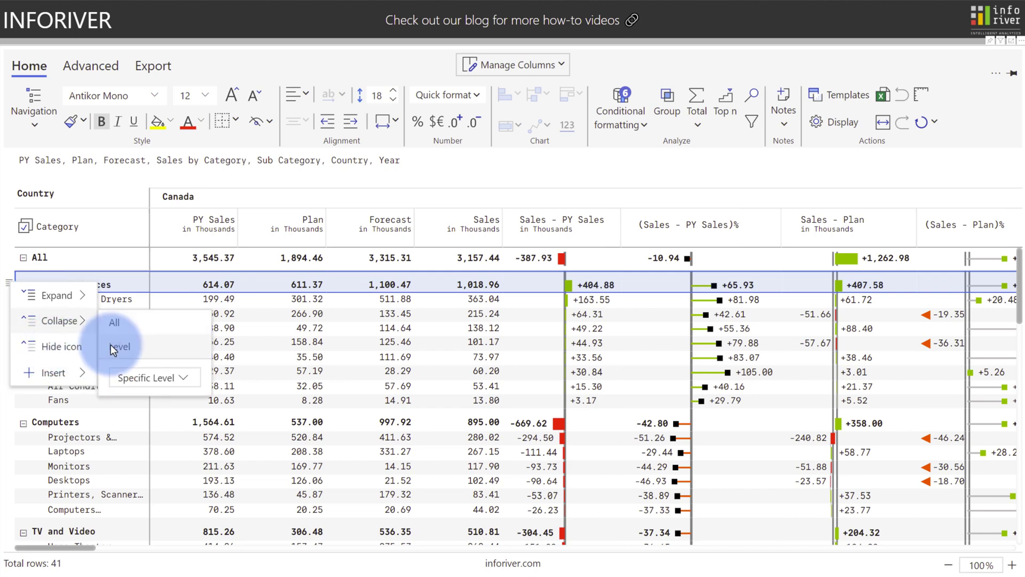
{"action": "left_click", "coordinate": [116, 346]}
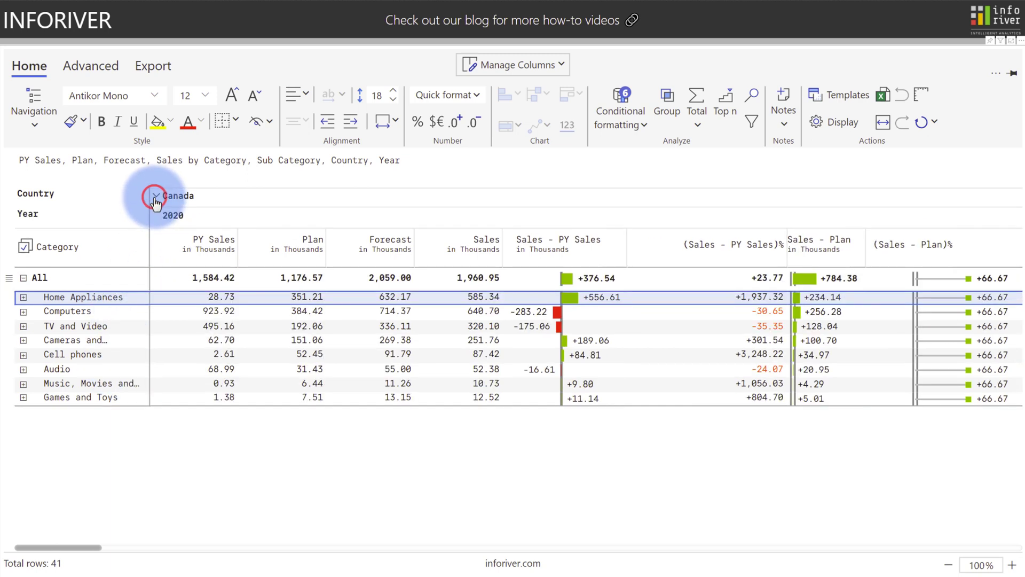
{"action": "left_click", "coordinate": [155, 198]}
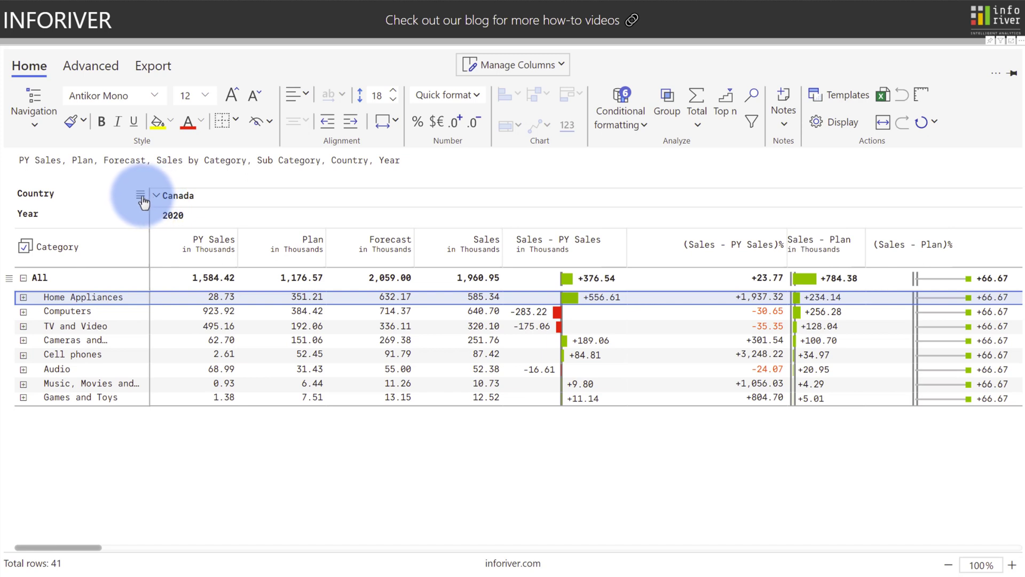
{"action": "right_click", "coordinate": [141, 197]}
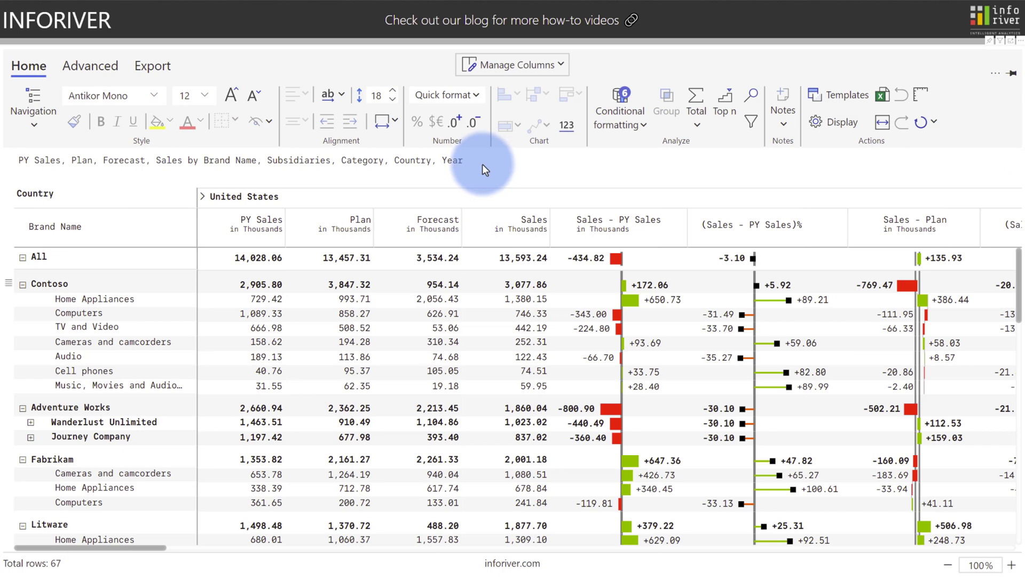
Step: Drag Adventure Works above Contoso and expand Wanderlust Unlimited to show its categories
{"action": "left_click_drag", "start_coordinate": [61, 410], "coordinate": [47, 282]}
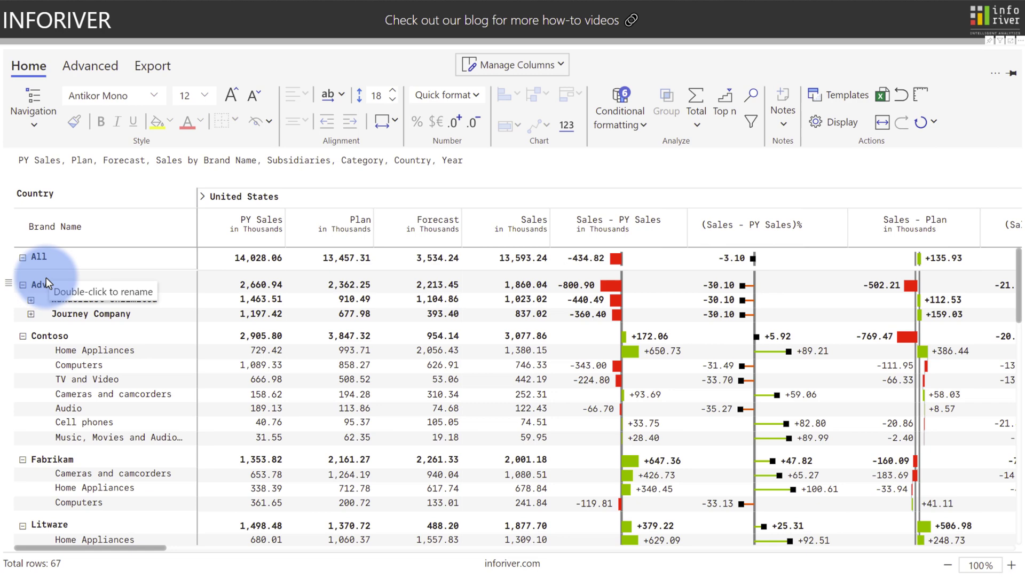
{"action": "left_click", "coordinate": [31, 299]}
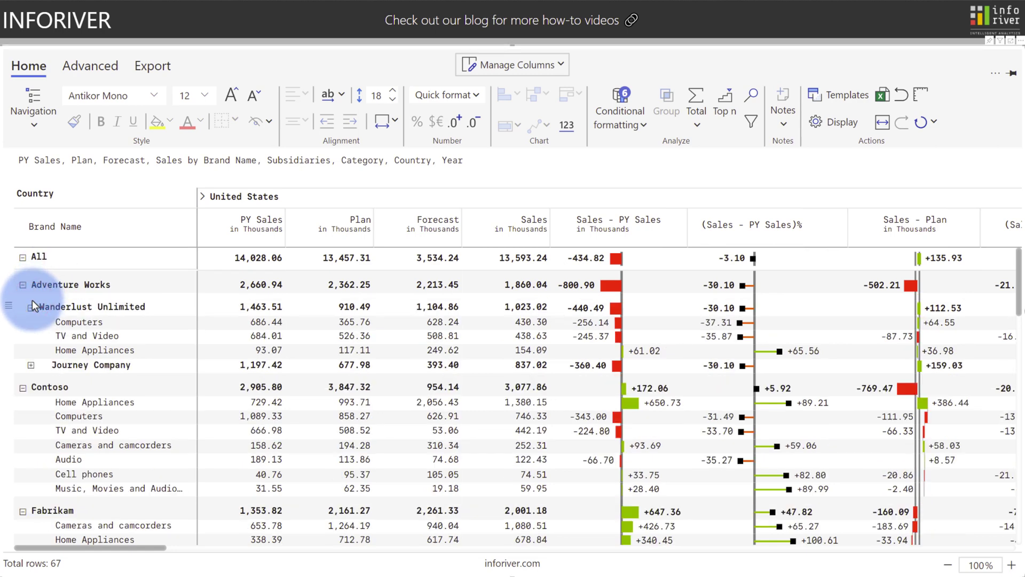
{"action": "left_click", "coordinate": [527, 65]}
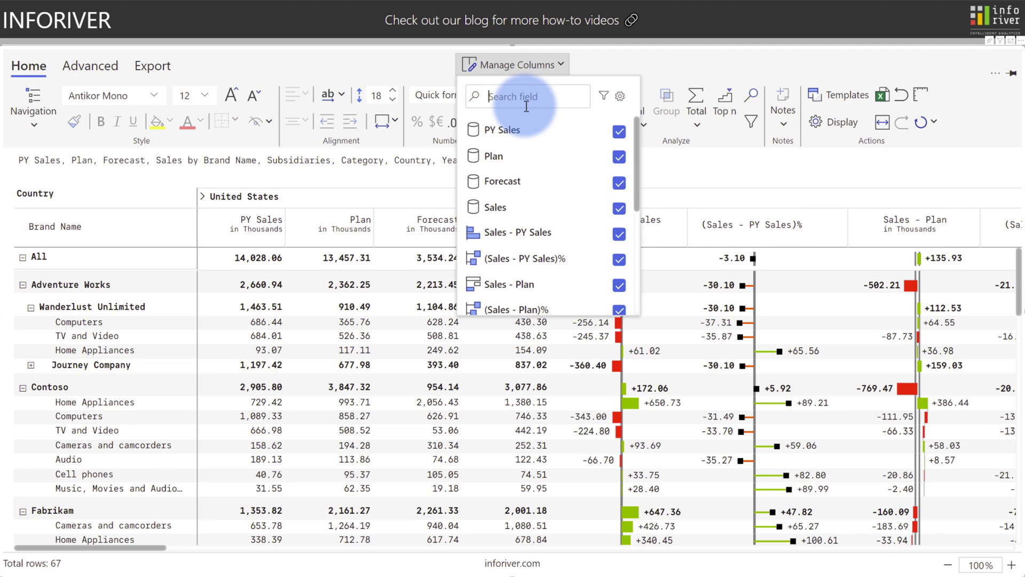
{"action": "left_click", "coordinate": [619, 96]}
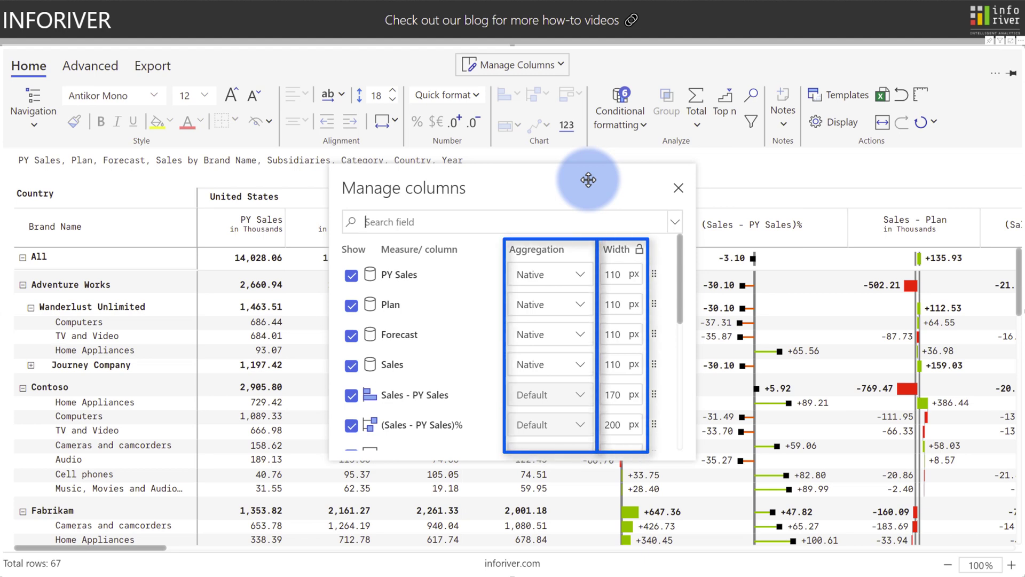
{"action": "left_click_drag", "start_coordinate": [588, 180], "coordinate": [619, 185]}
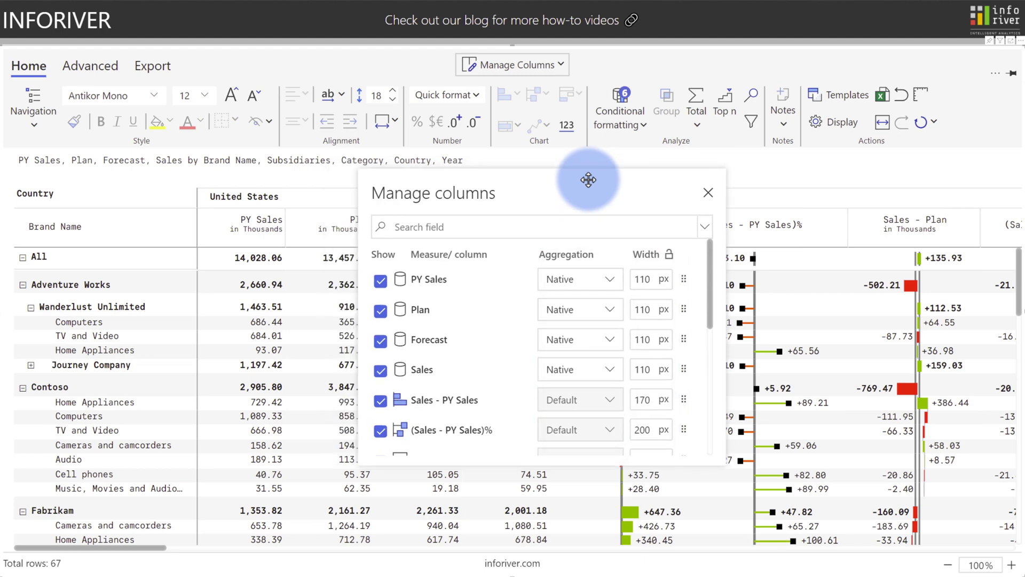
{"action": "left_click", "coordinate": [707, 193]}
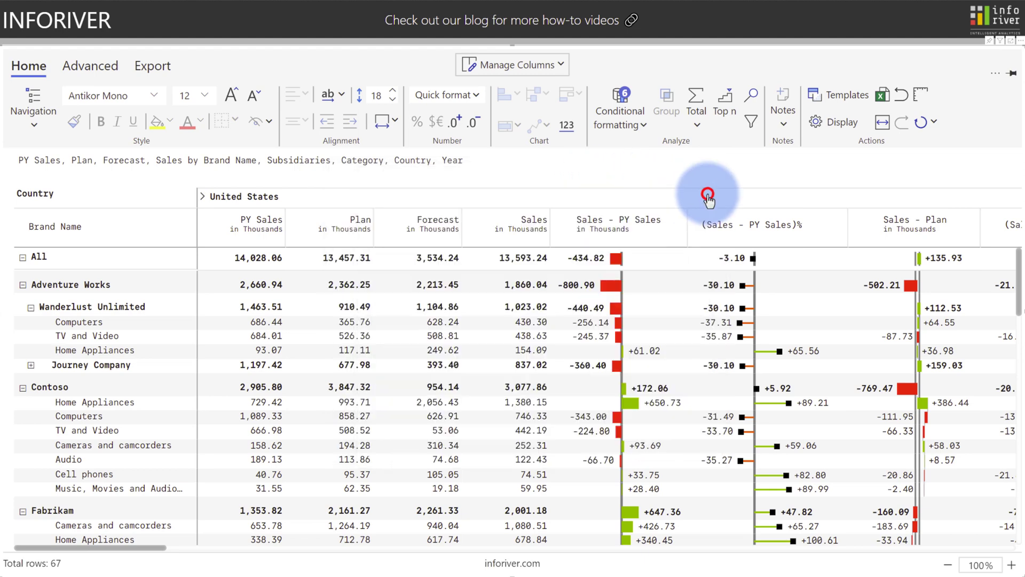
Step: Enable the spreadsheet-style selection grid and give the All row a bottom border
{"action": "left_click", "coordinate": [925, 96]}
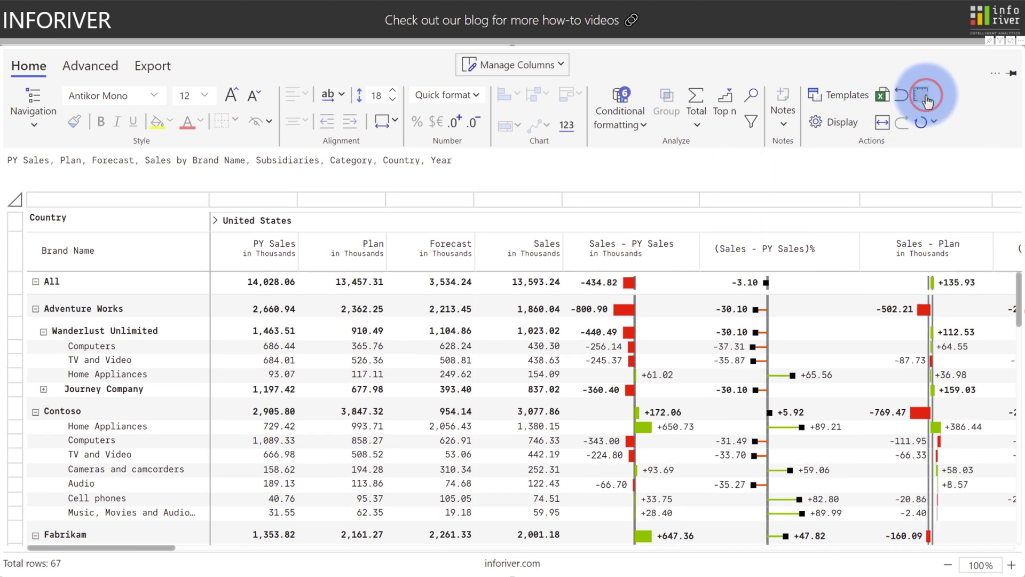
{"action": "left_click", "coordinate": [16, 289]}
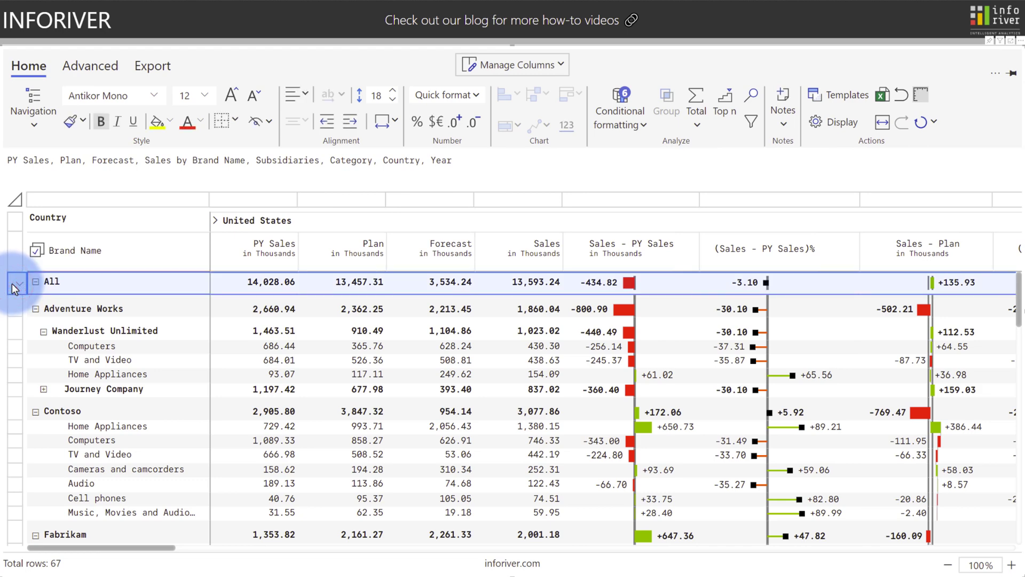
{"action": "left_click", "coordinate": [234, 121]}
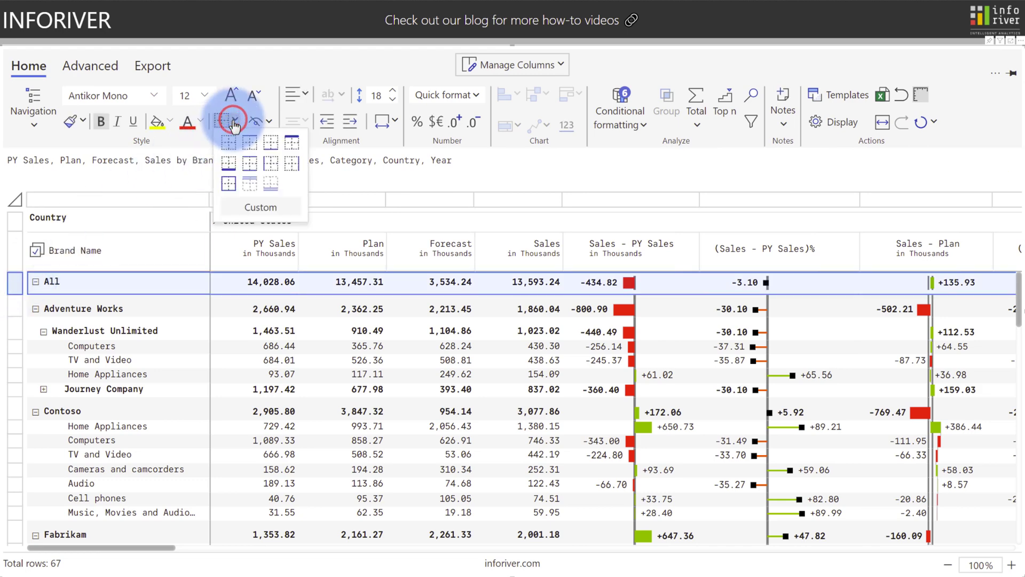
{"action": "left_click", "coordinate": [229, 163]}
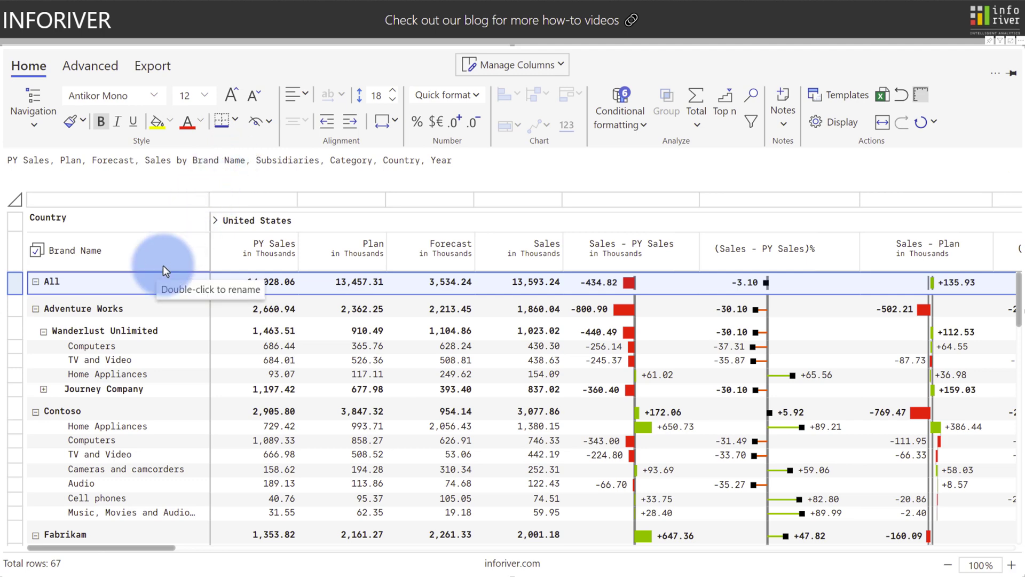
Step: Select a row, a cell and the United States column, then copy the All row's format
{"action": "left_click", "coordinate": [122, 330]}
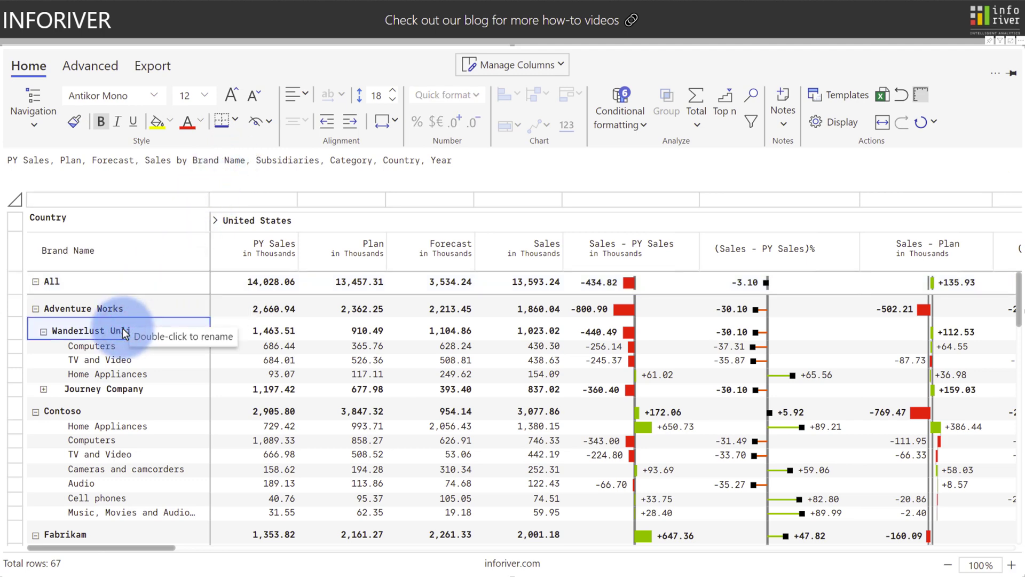
{"action": "left_click", "coordinate": [235, 327]}
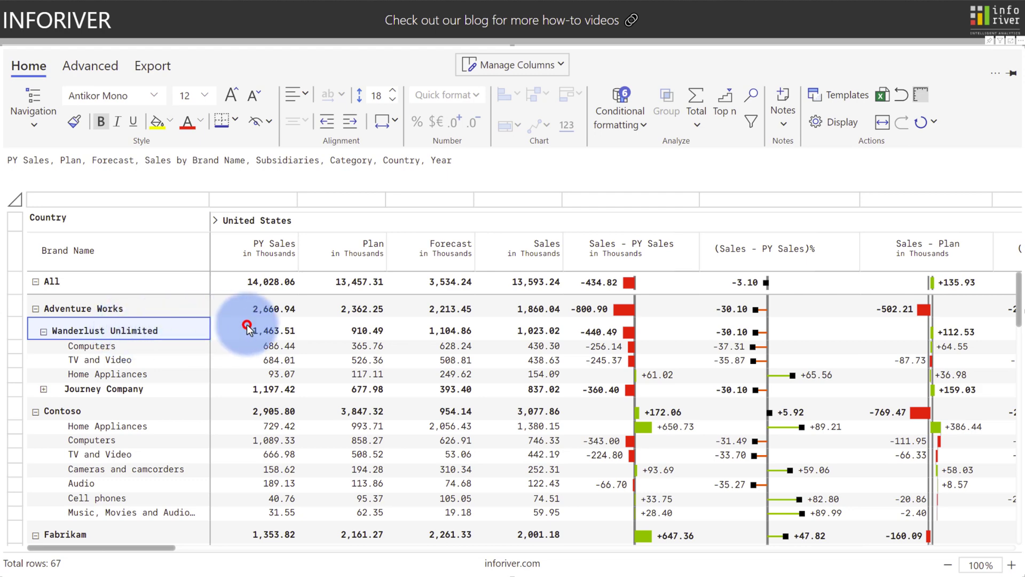
{"action": "left_click", "coordinate": [247, 222]}
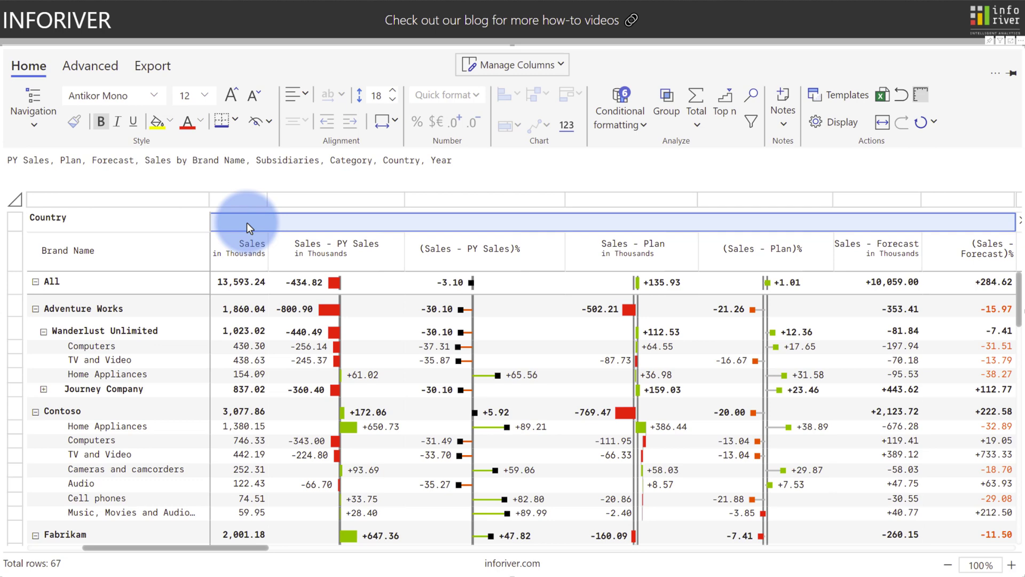
{"action": "left_click", "coordinate": [114, 286]}
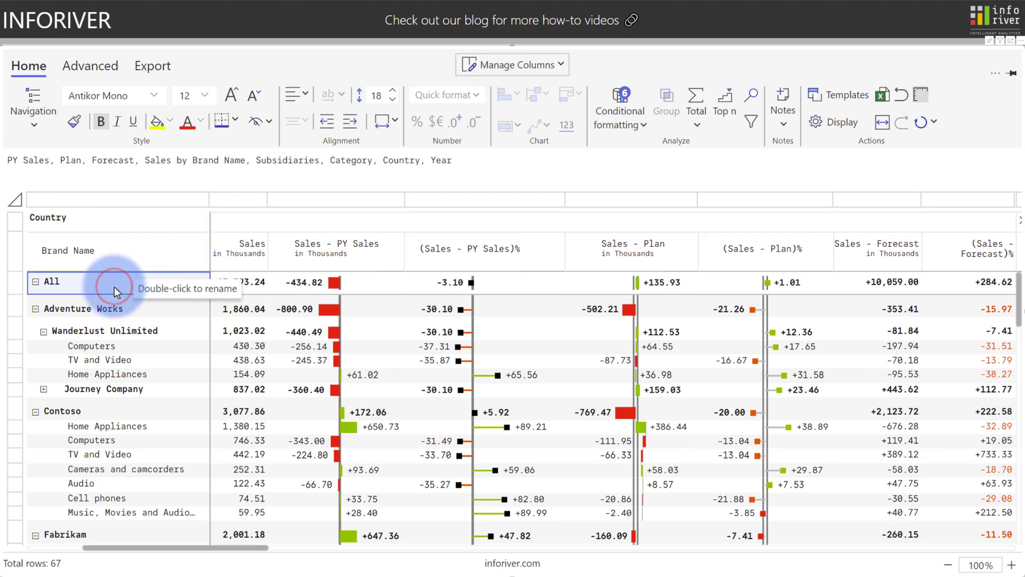
{"action": "left_click", "coordinate": [74, 123]}
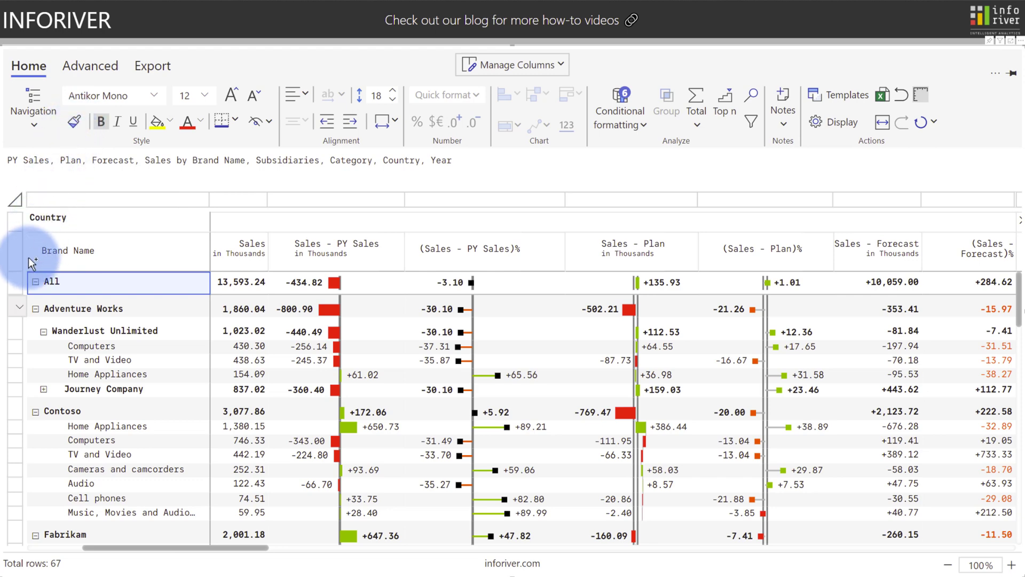
Step: Paste the copied format onto Adventure Works and apply it to its whole level
{"action": "left_click", "coordinate": [13, 309]}
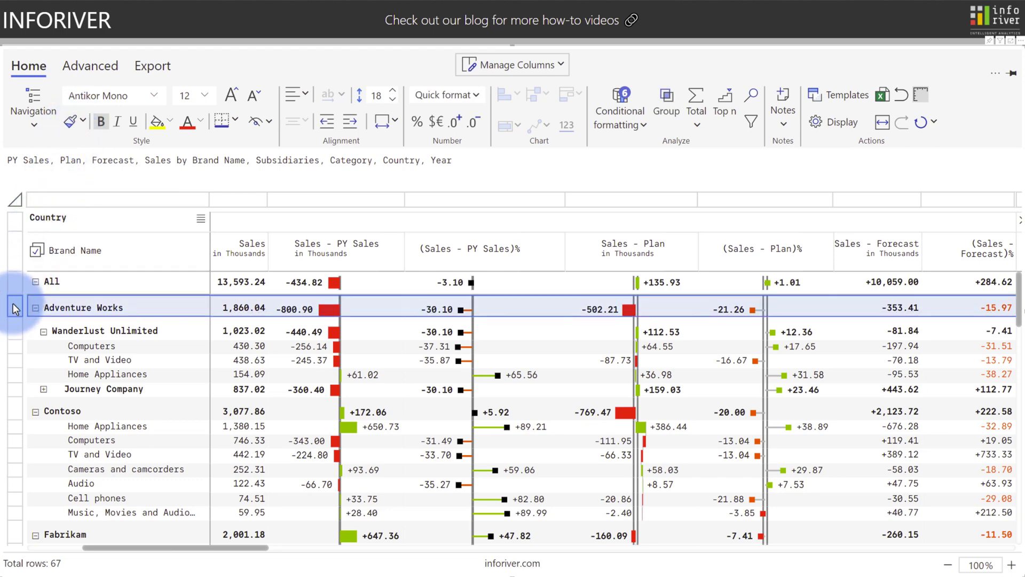
{"action": "left_click", "coordinate": [82, 121]}
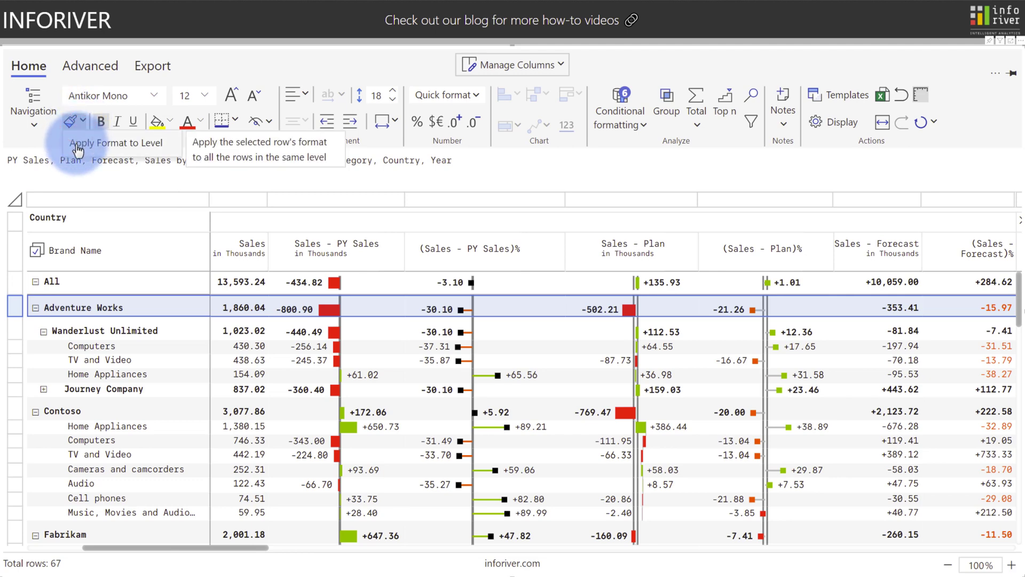
{"action": "left_click", "coordinate": [77, 143]}
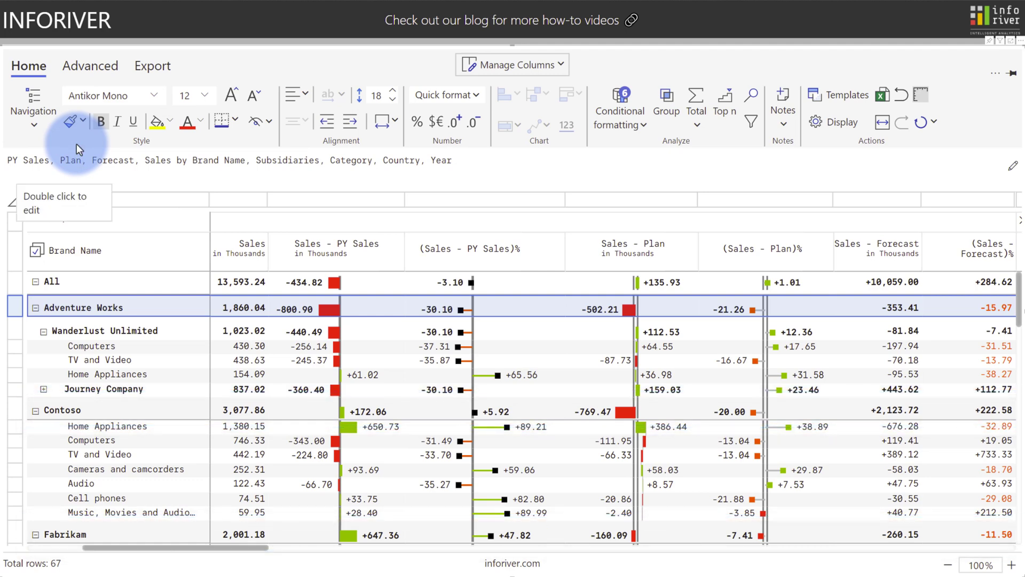
{"action": "left_click", "coordinate": [255, 127]}
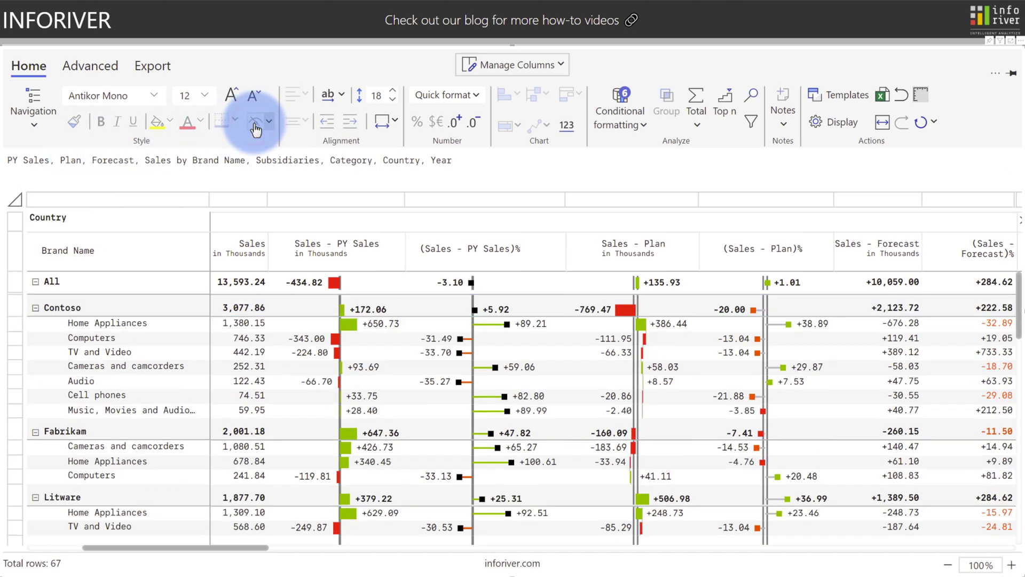
{"action": "left_click", "coordinate": [269, 123]}
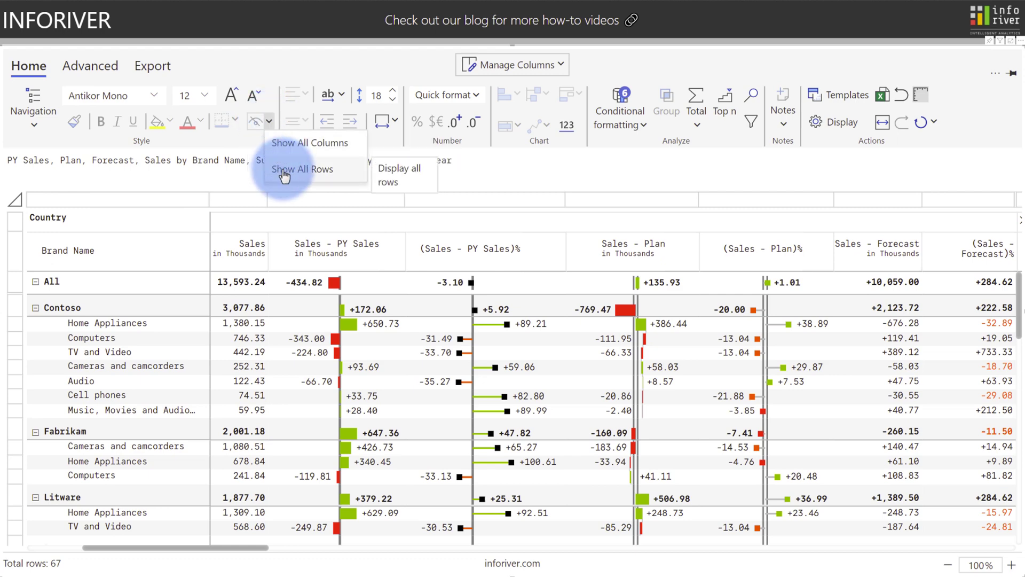
{"action": "left_click", "coordinate": [284, 170]}
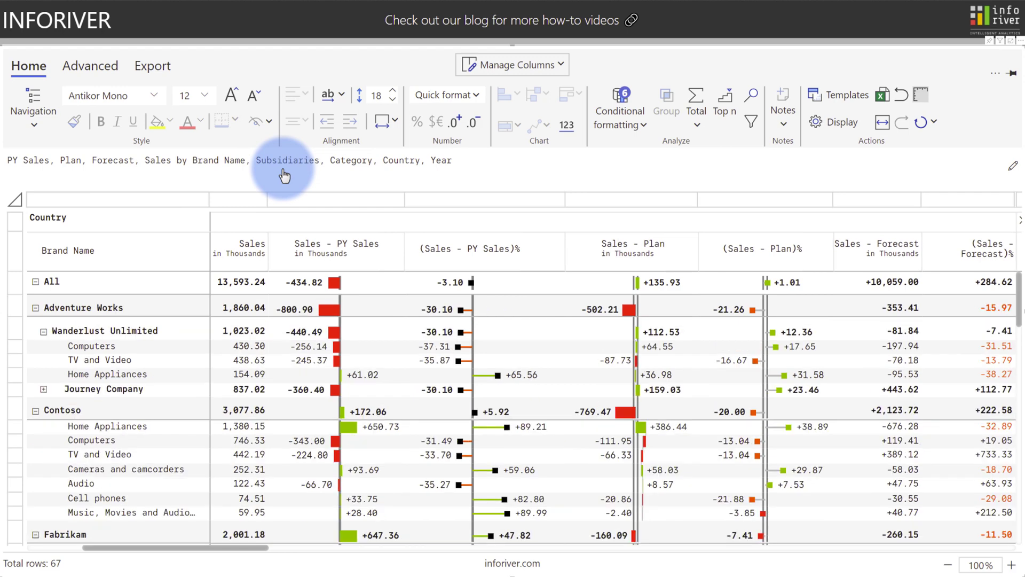
Step: Set row height to 20, the All row's to 23, and switch to Manual column width
{"action": "left_click", "coordinate": [392, 91]}
{"action": "left_click", "coordinate": [392, 91]}
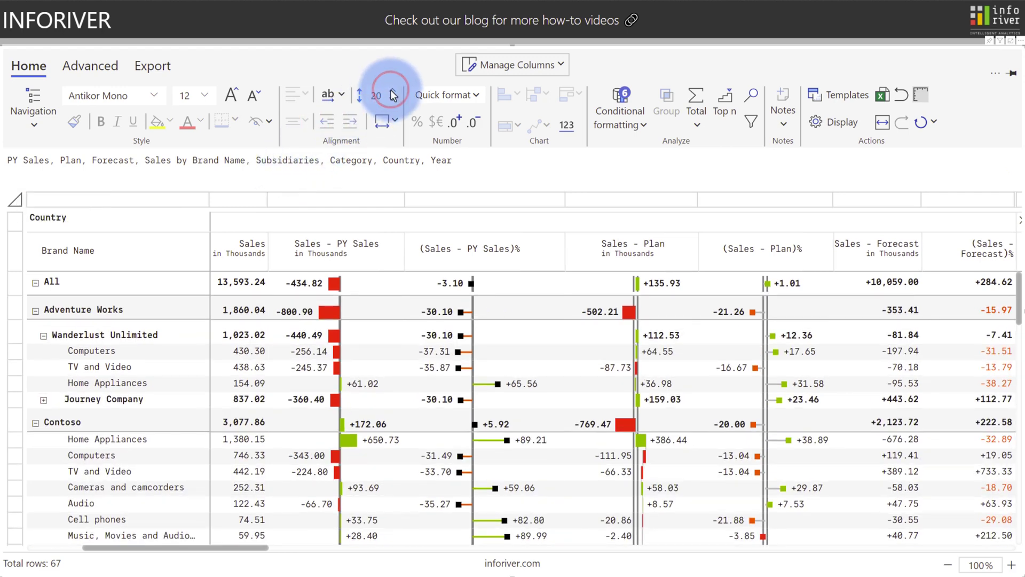
{"action": "left_click", "coordinate": [14, 281]}
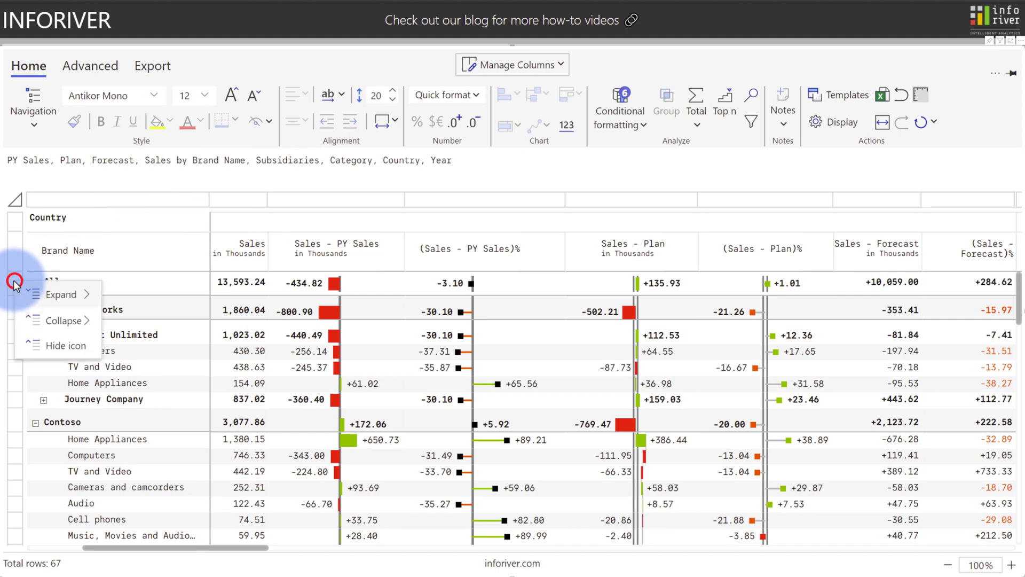
{"action": "left_click", "coordinate": [14, 280]}
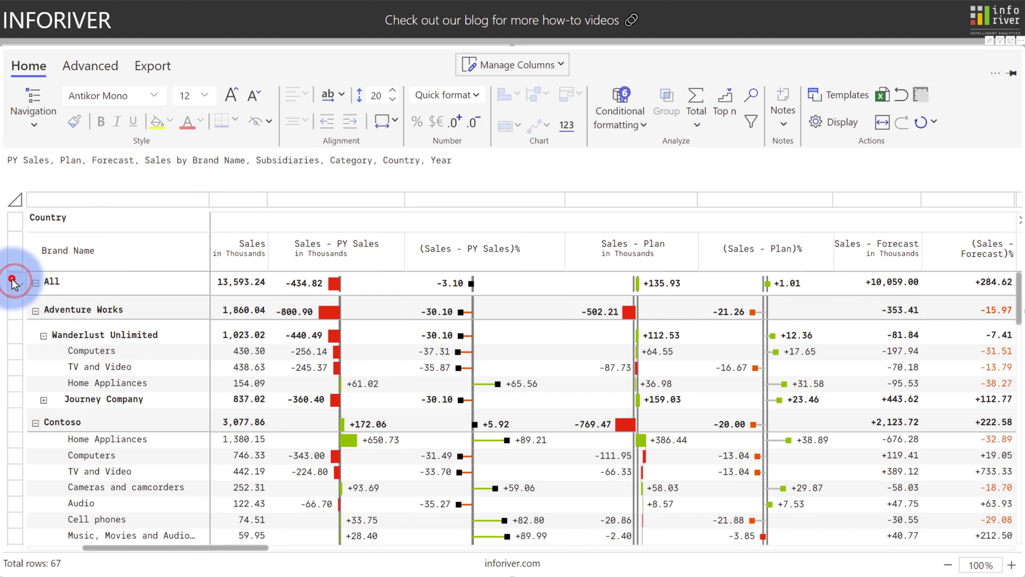
{"action": "left_click", "coordinate": [392, 90]}
{"action": "left_click", "coordinate": [392, 91]}
{"action": "left_click", "coordinate": [393, 90]}
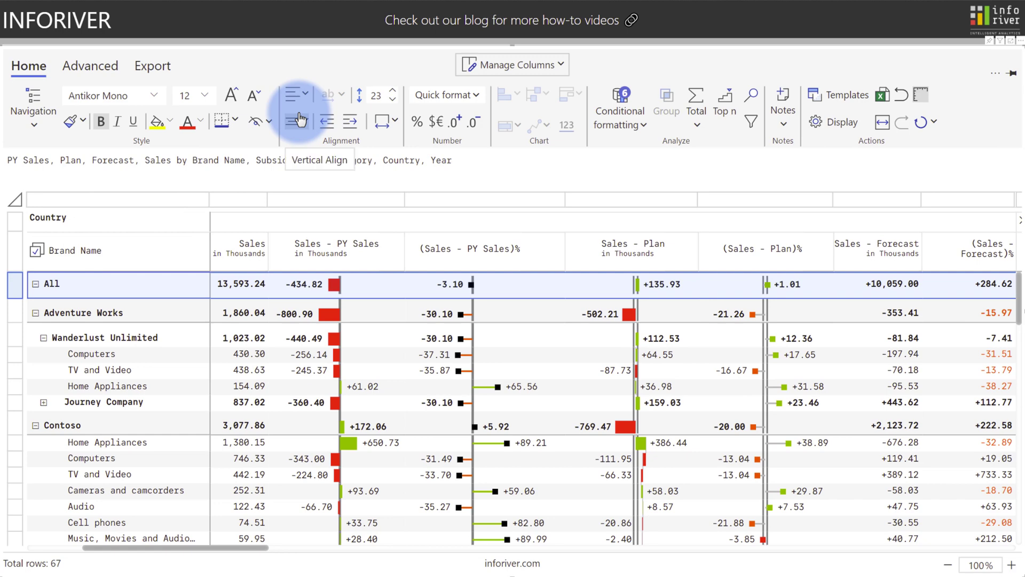
{"action": "left_click", "coordinate": [382, 121]}
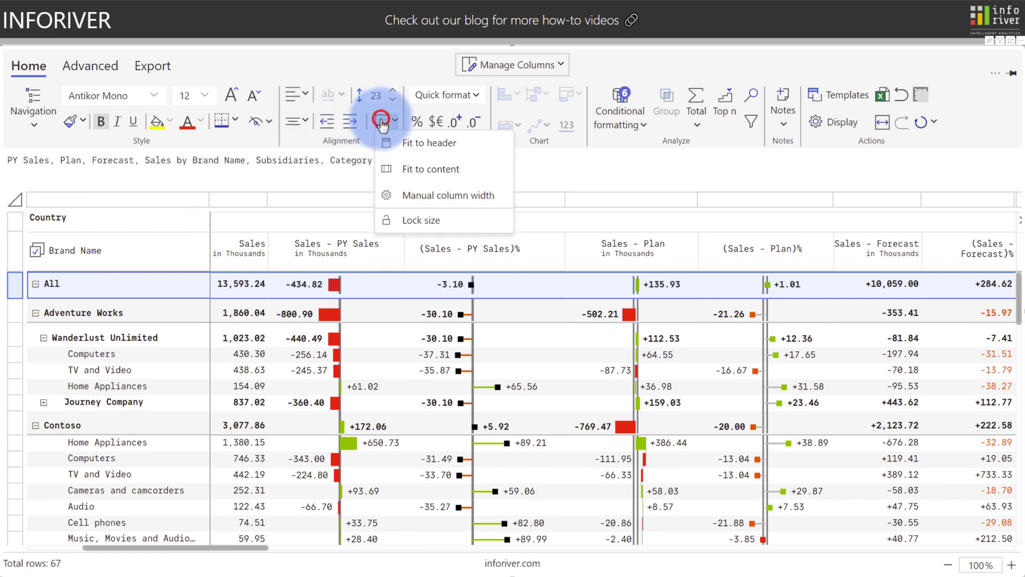
{"action": "left_click", "coordinate": [408, 195]}
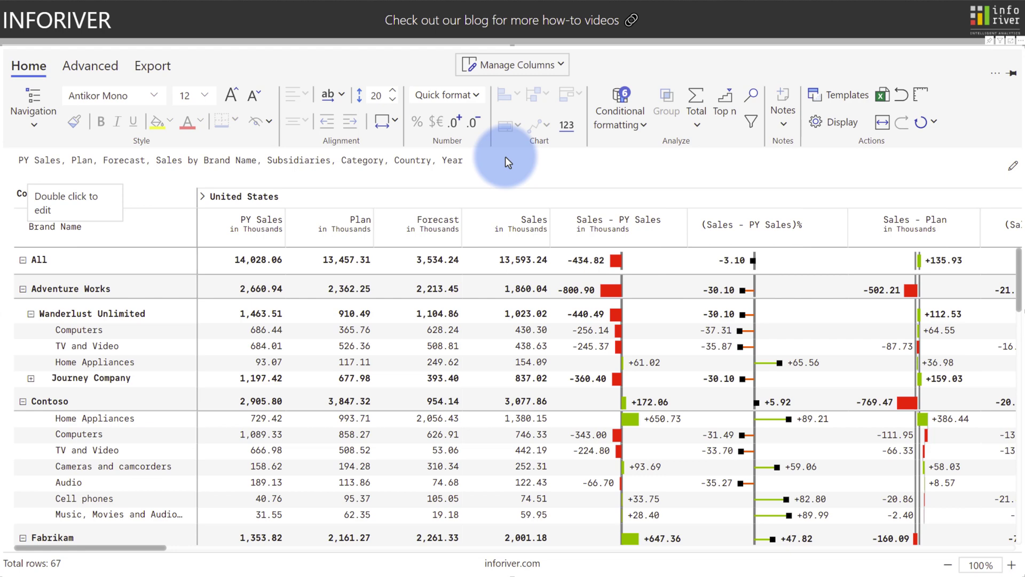
Step: Change Quick format from Uniform to Auto m/k scaling and reduce to one decimal place
{"action": "left_click", "coordinate": [475, 95]}
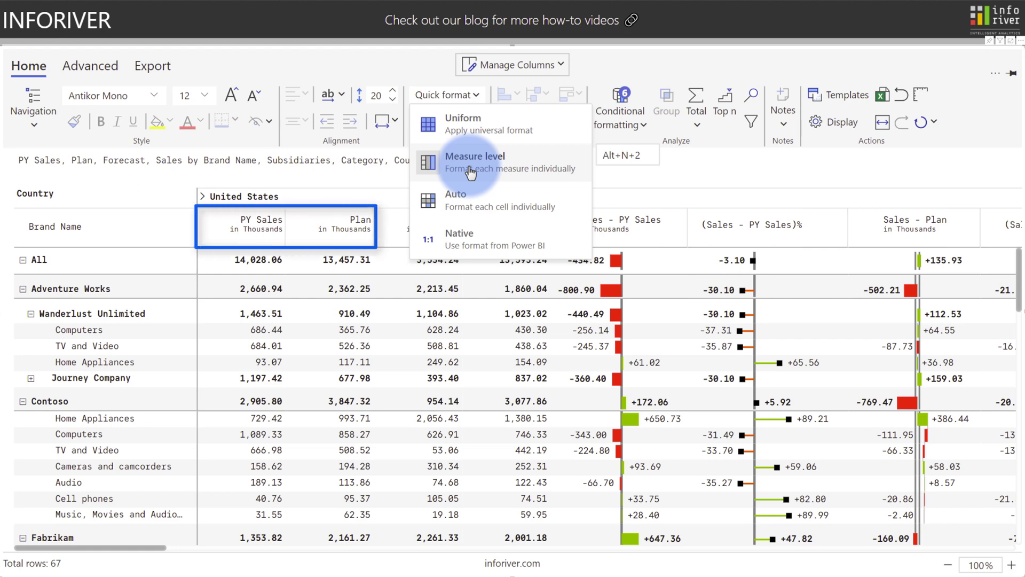
{"action": "left_click", "coordinate": [470, 118]}
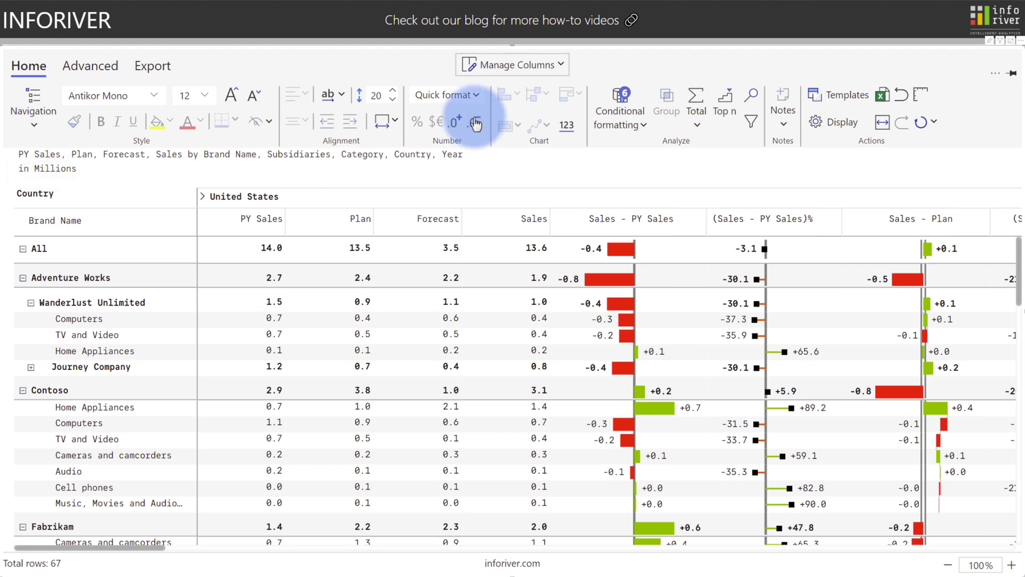
{"action": "left_click", "coordinate": [475, 96]}
{"action": "left_click", "coordinate": [468, 195]}
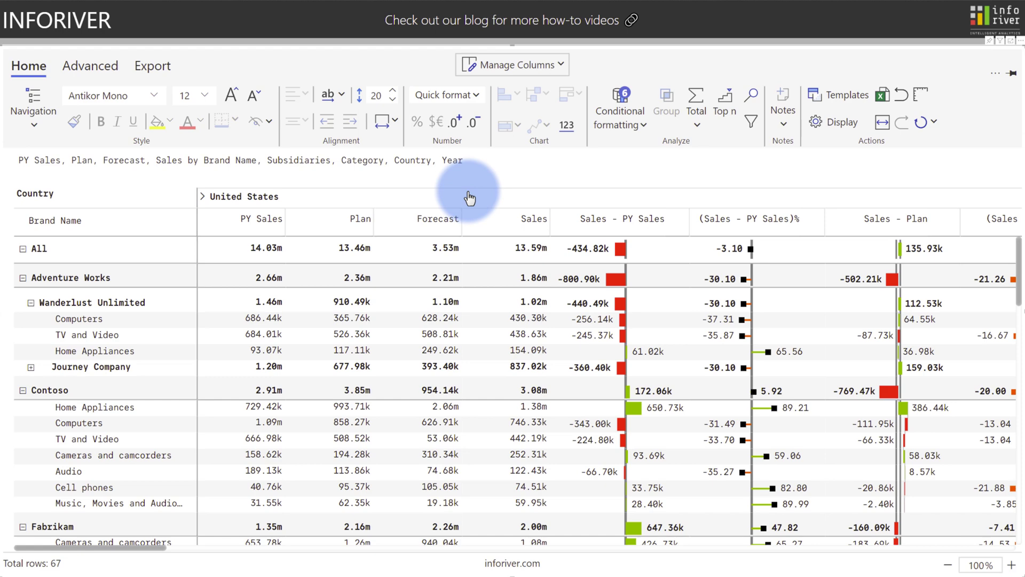
{"action": "left_click", "coordinate": [473, 123]}
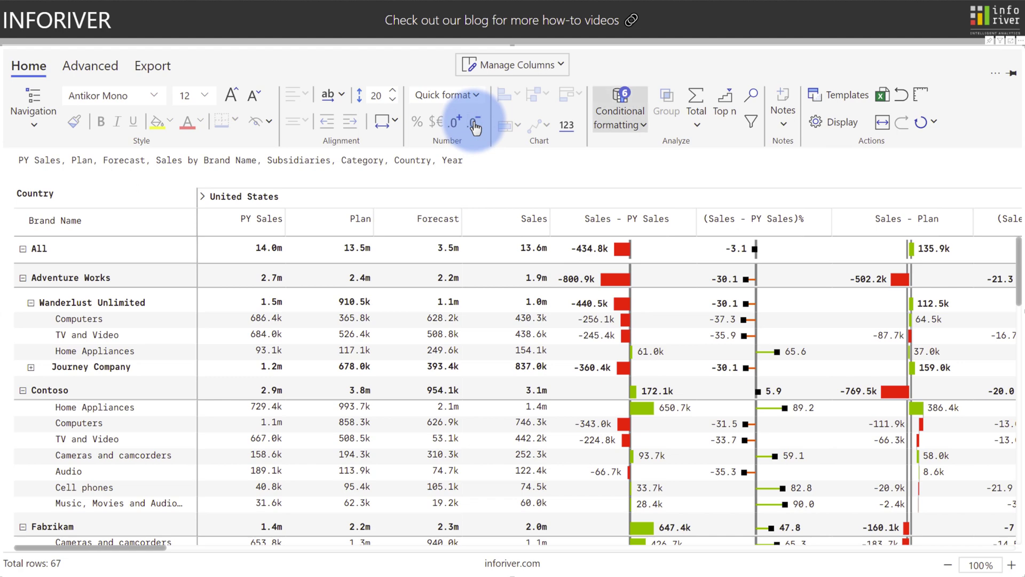
Step: Enable Row subtotal split and Freeze Total, keeping the All row pinned while scrolling
{"action": "left_click", "coordinate": [697, 101]}
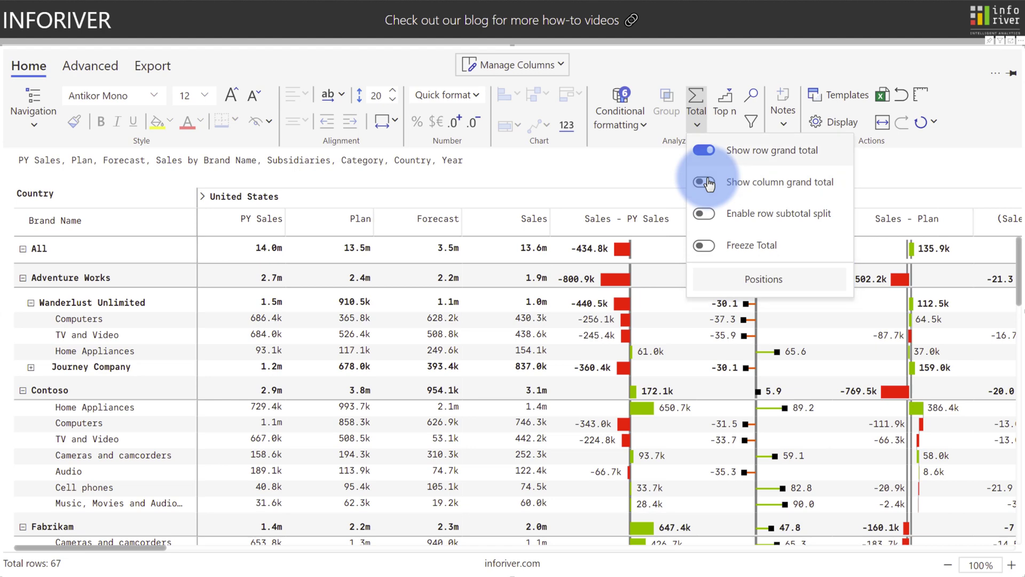
{"action": "left_click", "coordinate": [705, 214]}
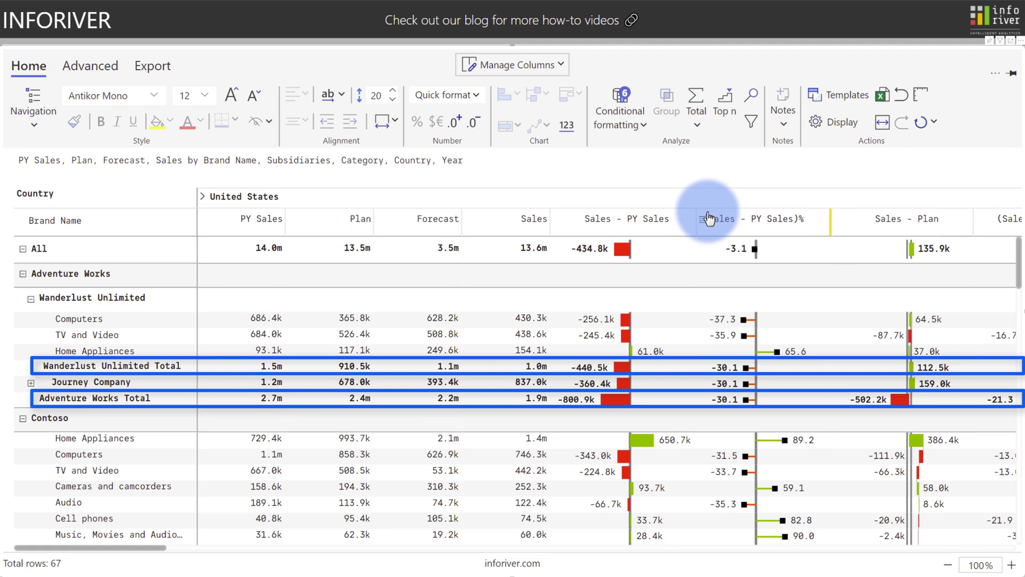
{"action": "left_click", "coordinate": [696, 115]}
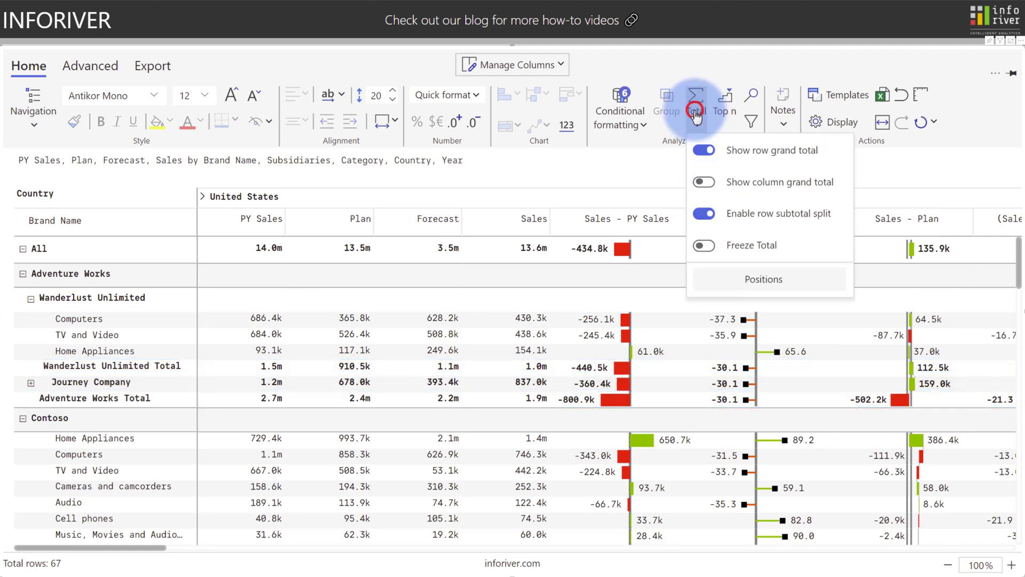
{"action": "left_click", "coordinate": [706, 246]}
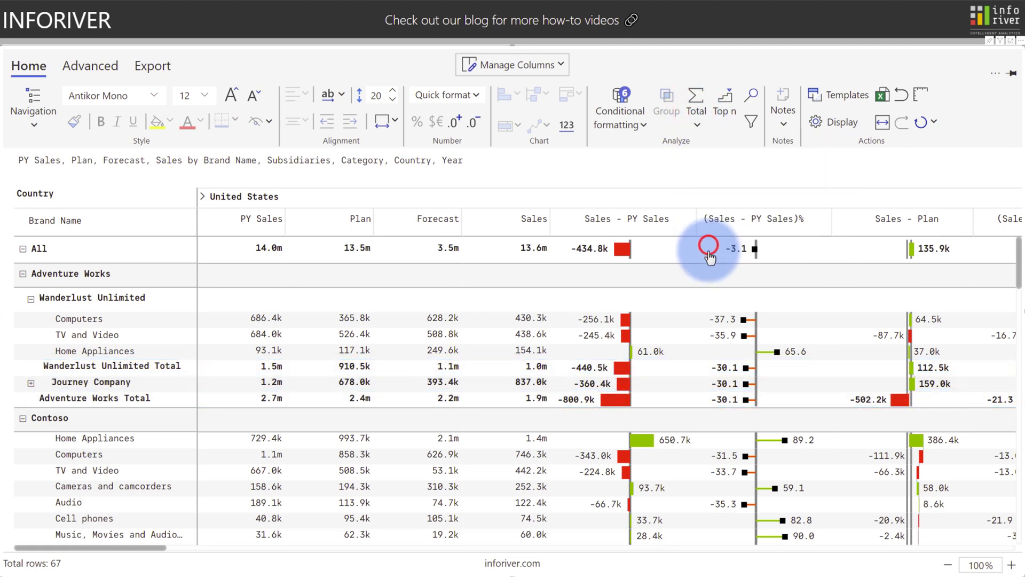
{"action": "scroll", "coordinate": [710, 286], "scroll_direction": "down", "scroll_amount": 10}
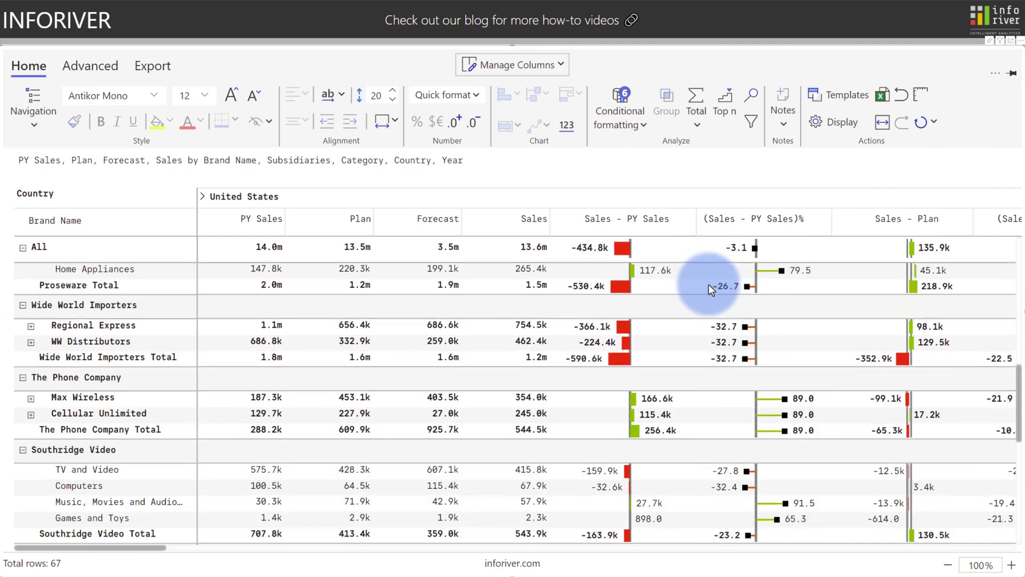
{"action": "scroll", "coordinate": [709, 288], "scroll_direction": "down", "scroll_amount": 4}
{"action": "scroll", "coordinate": [709, 288], "scroll_direction": "up", "scroll_amount": 15}
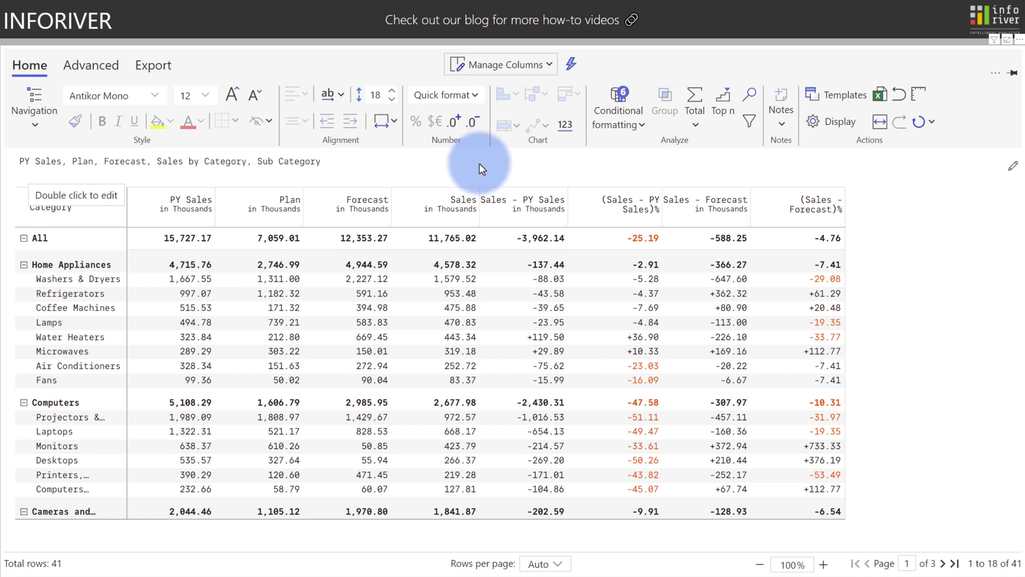
Step: Group the columns from Sales - PY Sales through (Sales - Forecast)% under a 'Variance Columns' header
{"action": "left_click", "coordinate": [500, 200]}
{"action": "left_click", "coordinate": [777, 208], "text": "shift"}
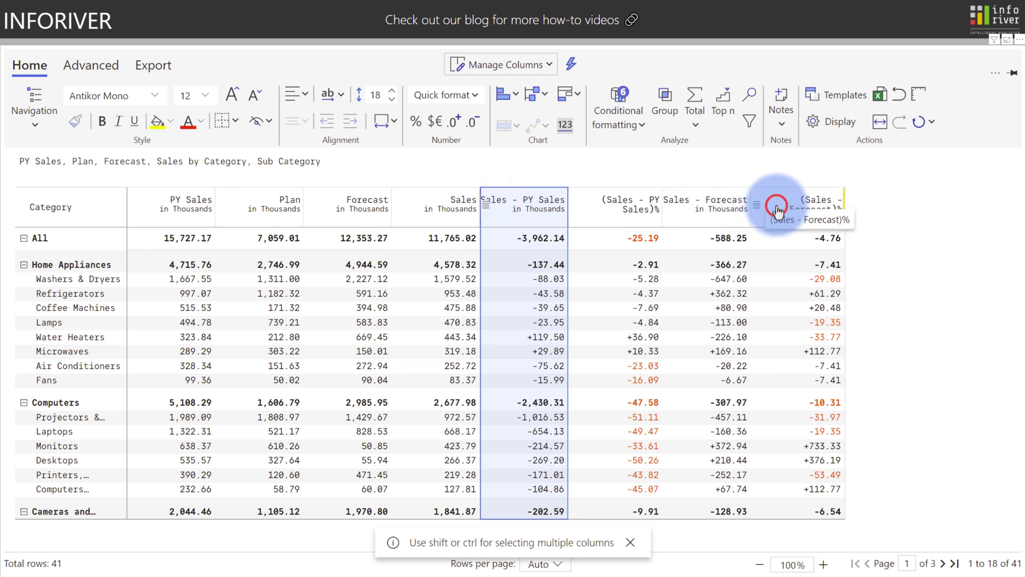
{"action": "left_click", "coordinate": [667, 111]}
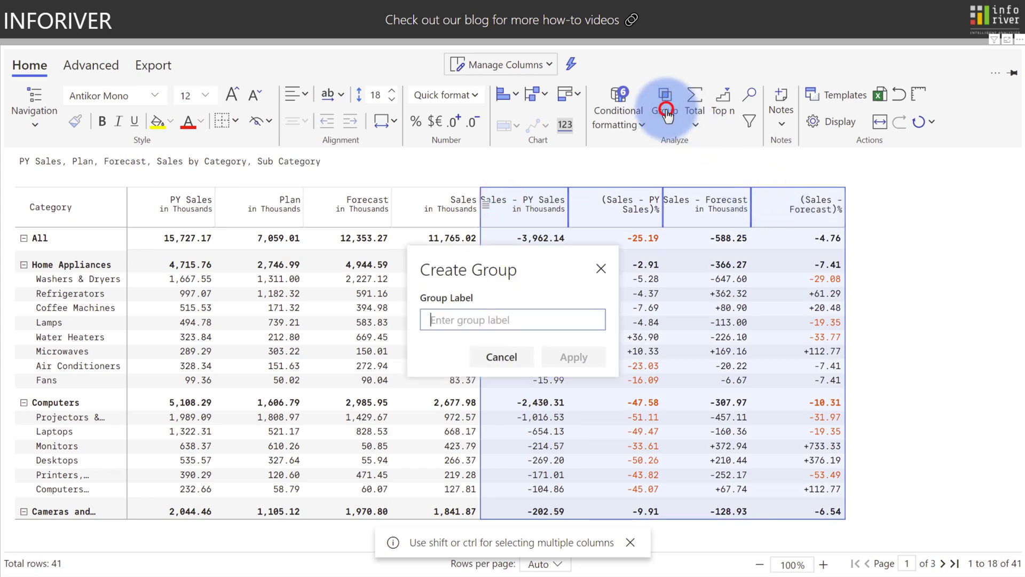
{"action": "type", "text": "Variance Columns"}
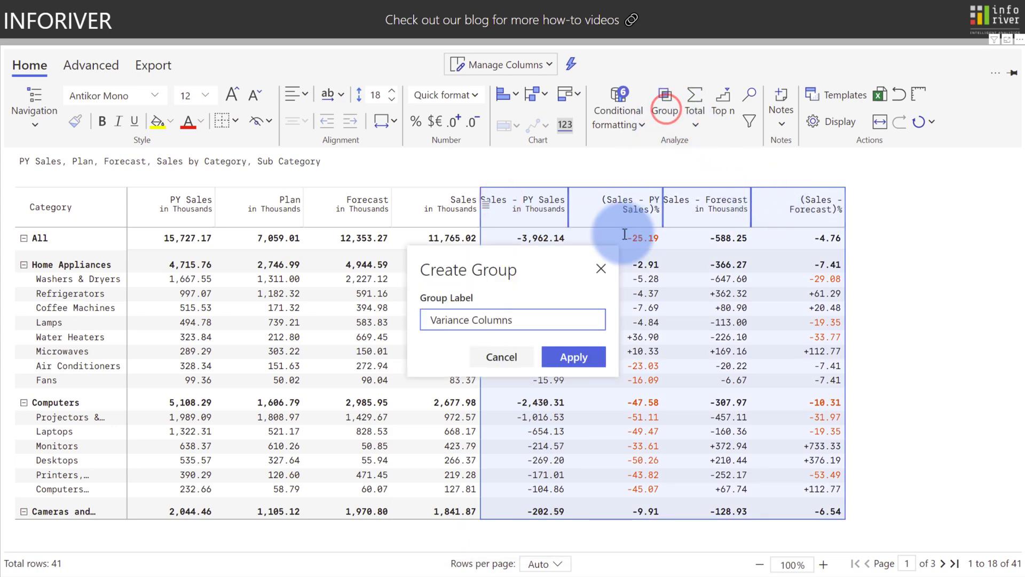
{"action": "left_click", "coordinate": [574, 357]}
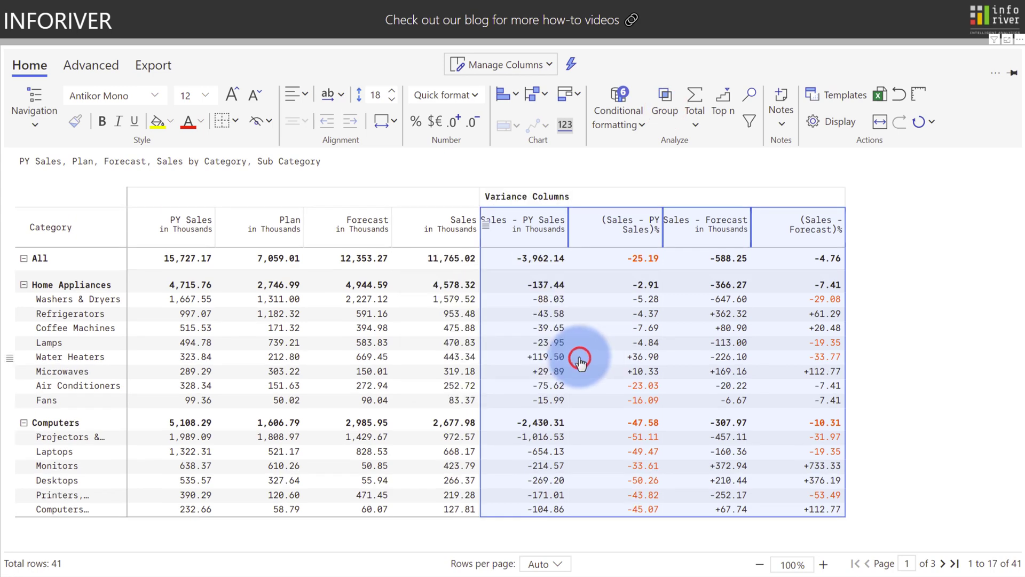
Step: Centre-align the Variance Columns group header
{"action": "left_click", "coordinate": [524, 201]}
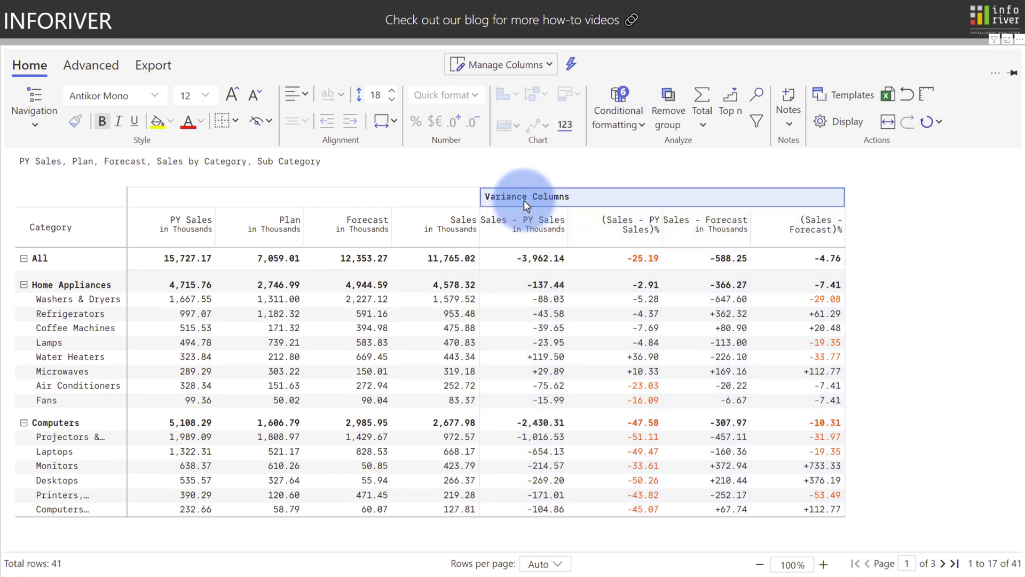
{"action": "left_click", "coordinate": [294, 95]}
{"action": "left_click", "coordinate": [330, 121]}
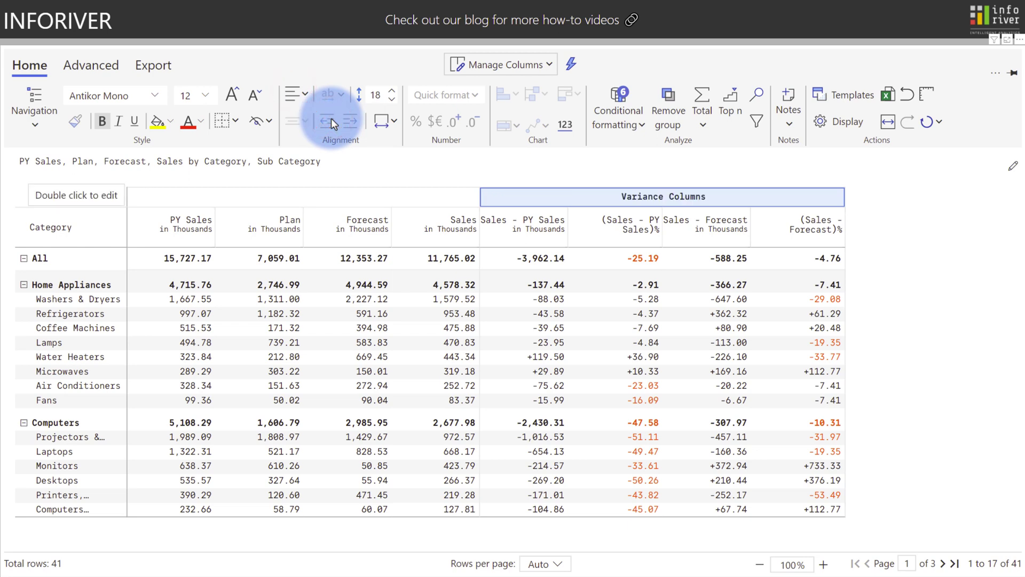
Step: Group the Coffee Machines and Lamps rows as 'High Volume Items' at position Top, then expand the group
{"action": "left_click", "coordinate": [102, 326]}
{"action": "left_click", "coordinate": [75, 341], "text": "ctrl"}
{"action": "left_click", "coordinate": [648, 102]}
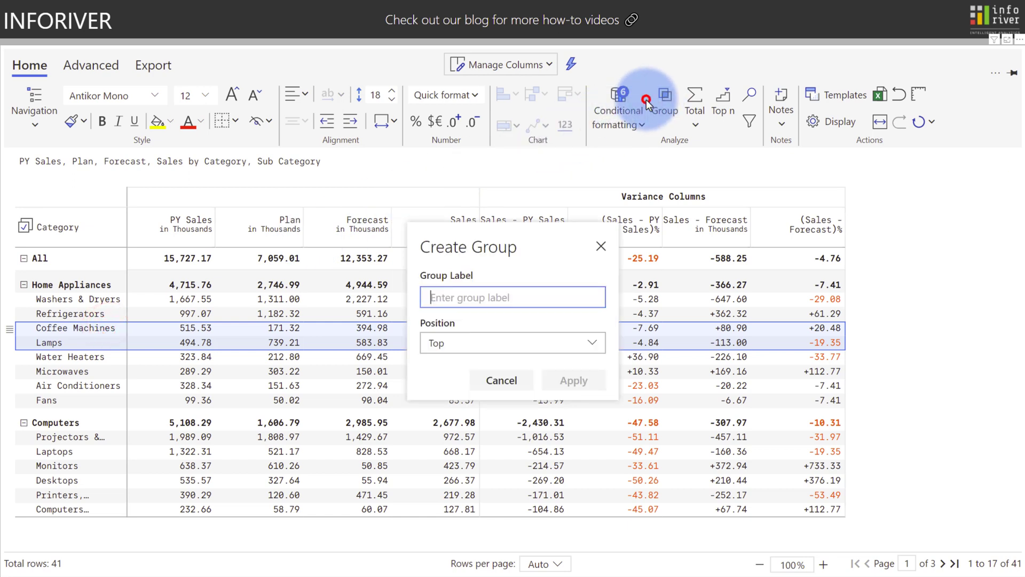
{"action": "type", "text": "High Volume Items"}
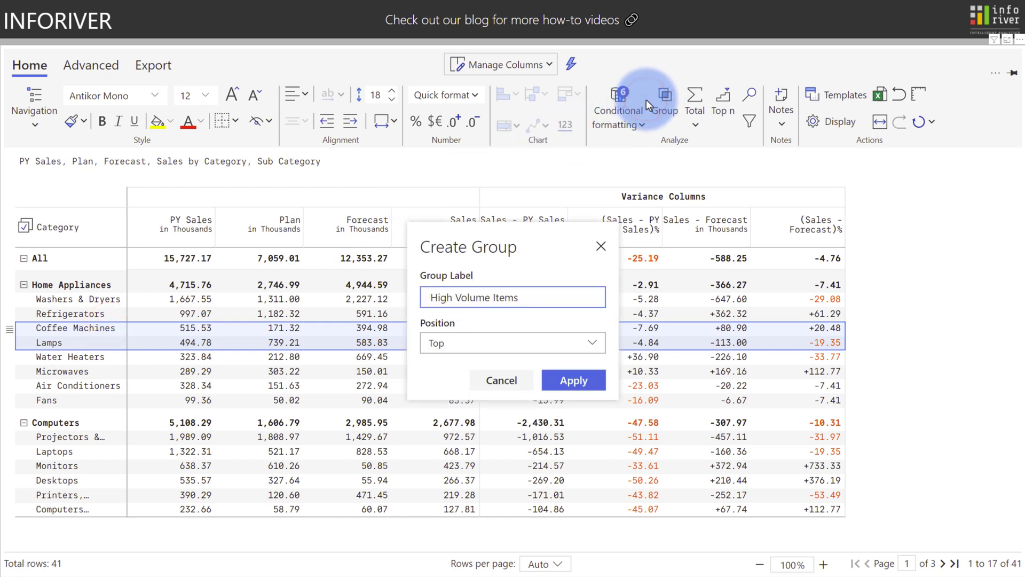
{"action": "left_click", "coordinate": [495, 338]}
{"action": "left_click", "coordinate": [495, 338]}
{"action": "left_click", "coordinate": [560, 380]}
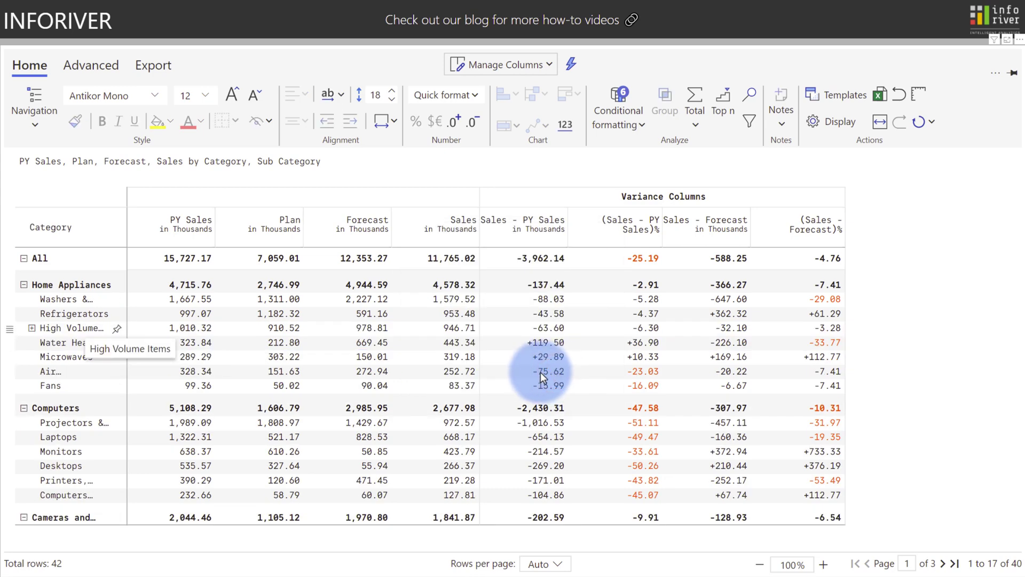
{"action": "left_click", "coordinate": [32, 328]}
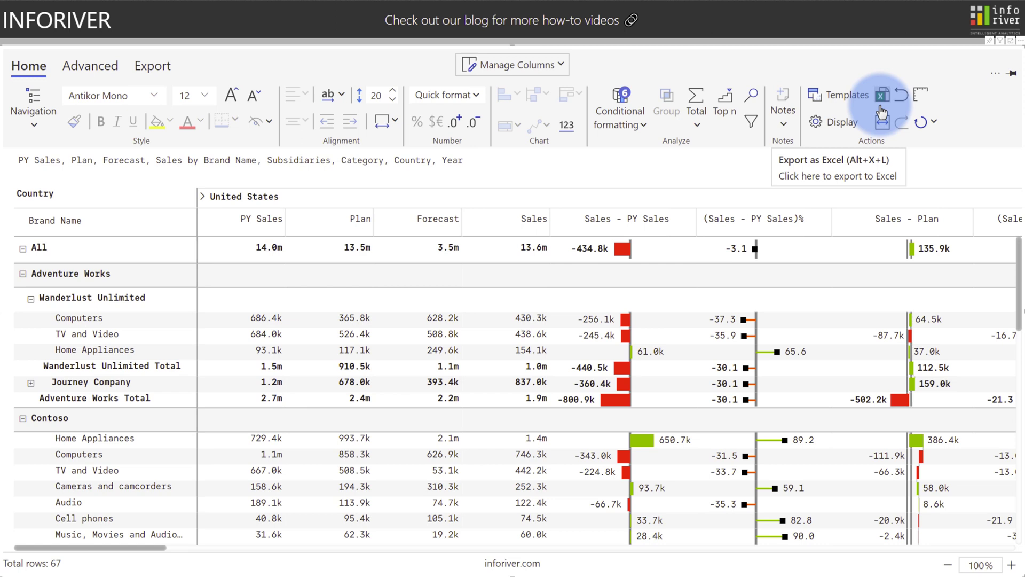
Step: Reset all formatting so rows are 14 high and columns fit their content
{"action": "left_click", "coordinate": [928, 124]}
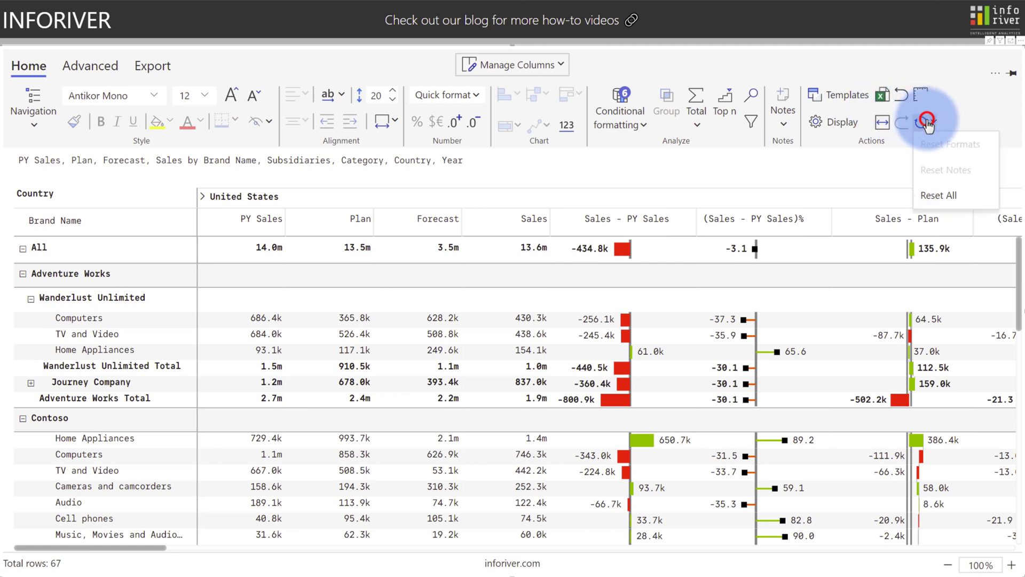
{"action": "left_click", "coordinate": [940, 195]}
{"action": "left_click", "coordinate": [881, 123]}
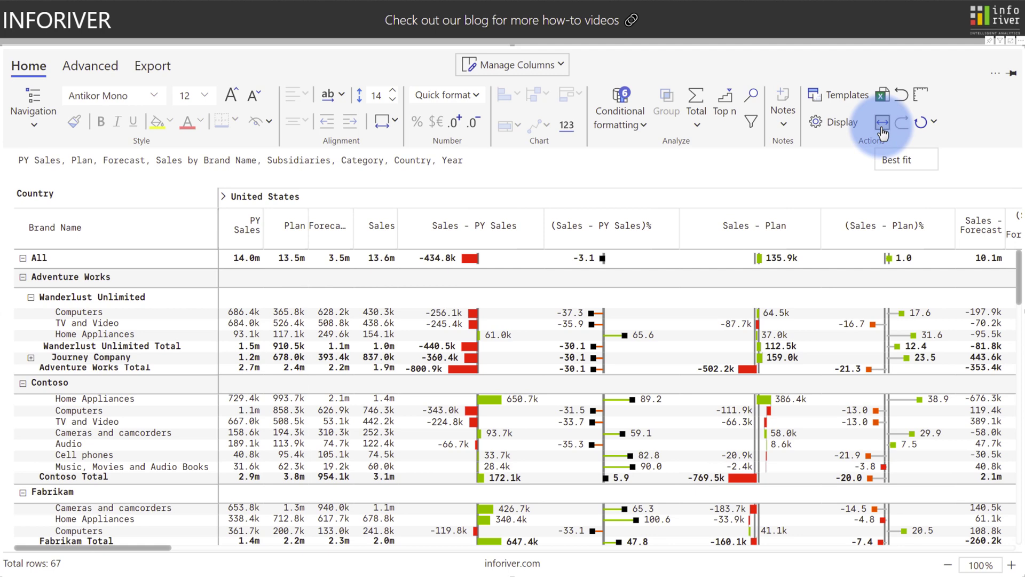
Step: Try the Dark look on both the toolbar and the table theme
{"action": "left_click", "coordinate": [843, 123]}
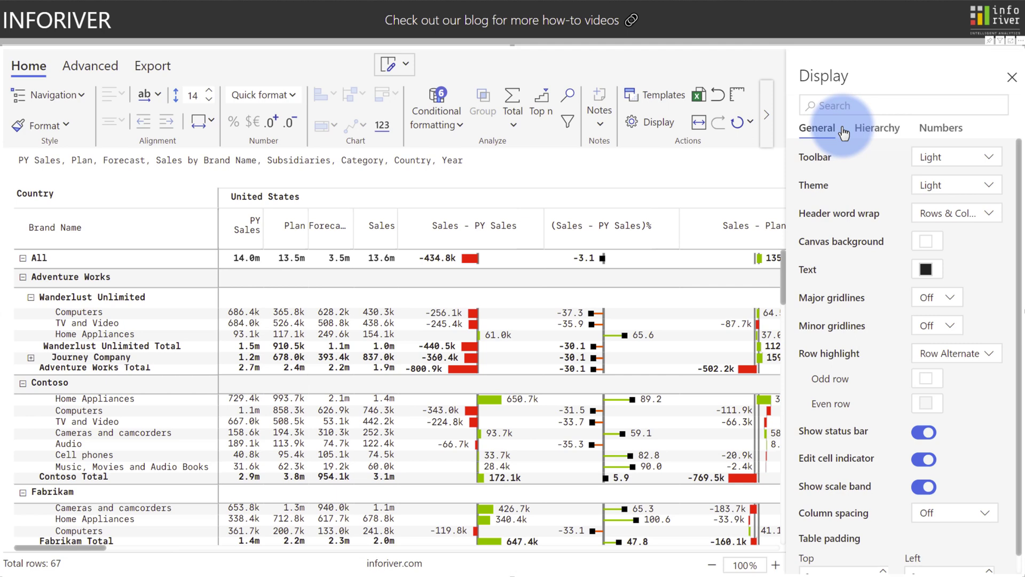
{"action": "left_click", "coordinate": [931, 159]}
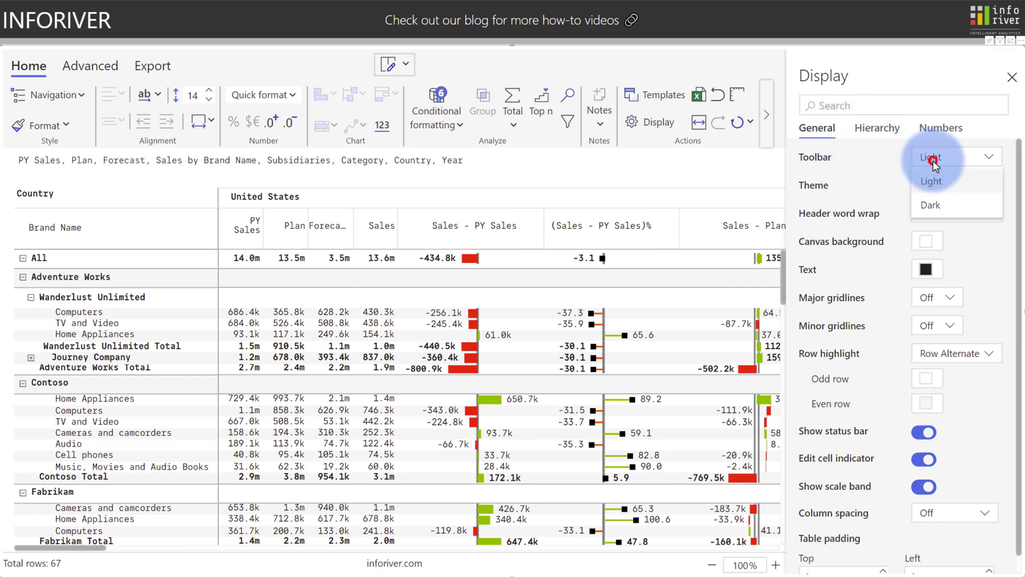
{"action": "left_click", "coordinate": [930, 206]}
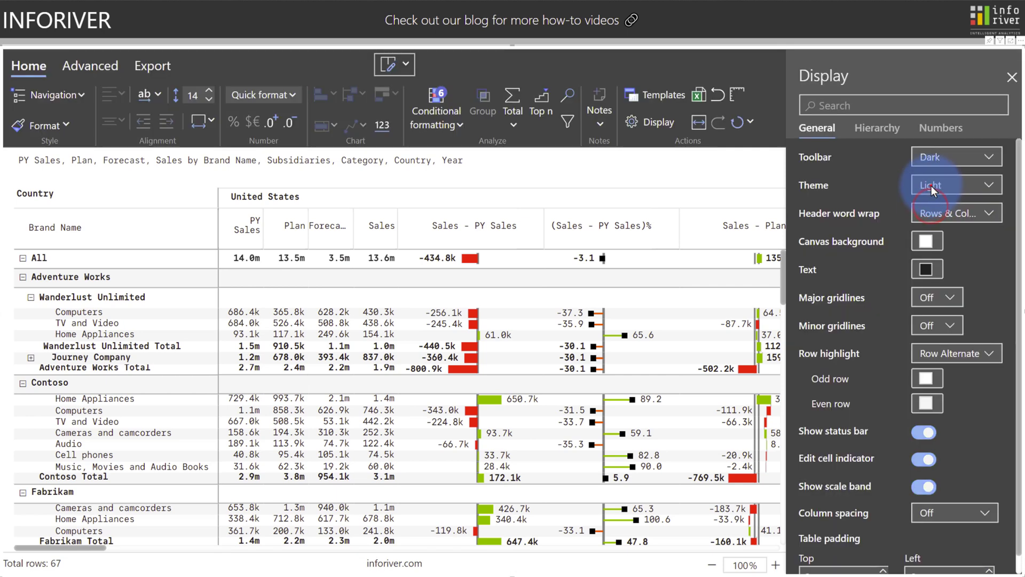
{"action": "left_click", "coordinate": [931, 186]}
{"action": "left_click", "coordinate": [931, 232]}
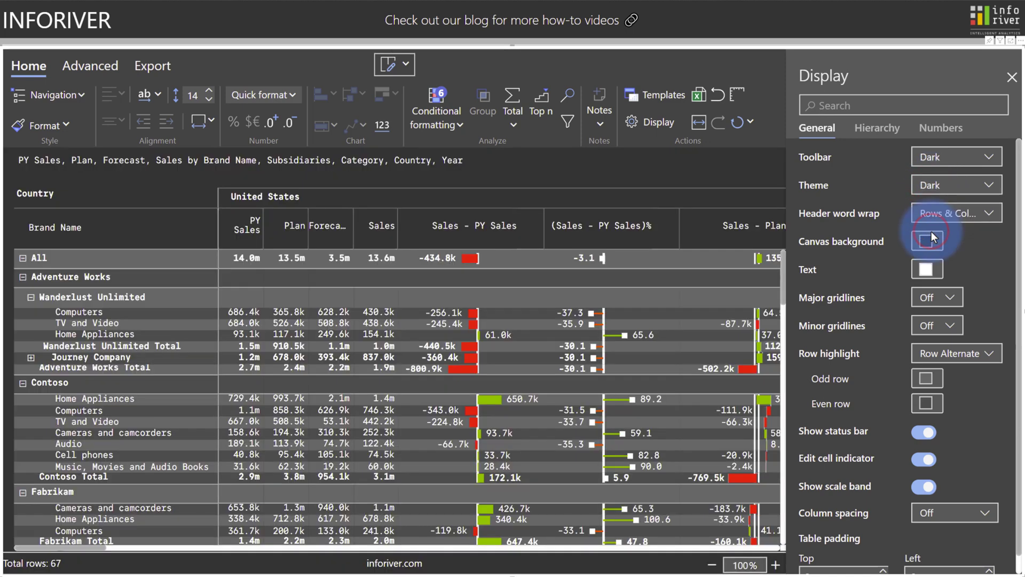
Step: Return the table theme and the toolbar to Light
{"action": "left_click", "coordinate": [931, 185]}
{"action": "left_click", "coordinate": [934, 209]}
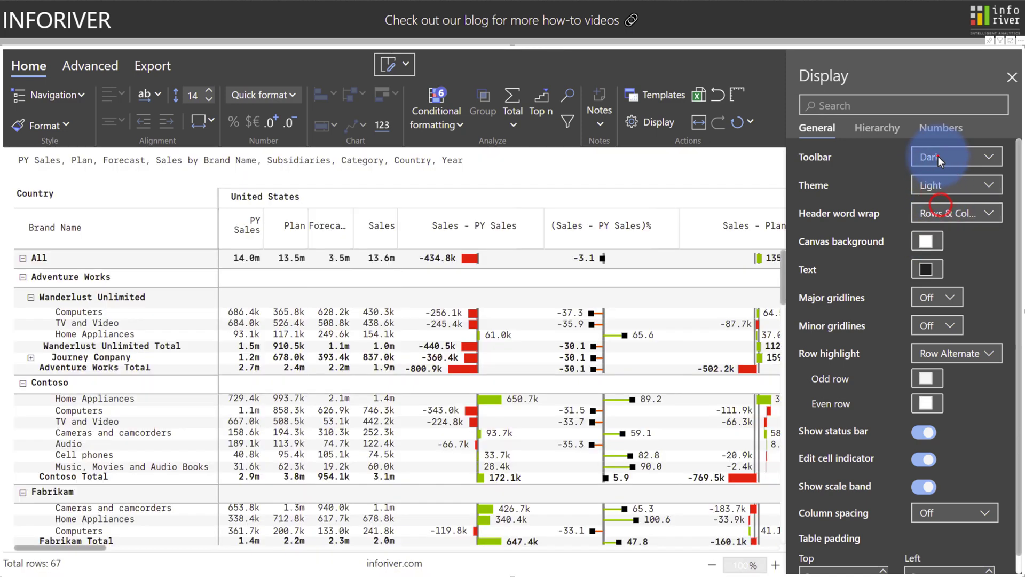
{"action": "left_click", "coordinate": [937, 155]}
{"action": "left_click", "coordinate": [936, 175]}
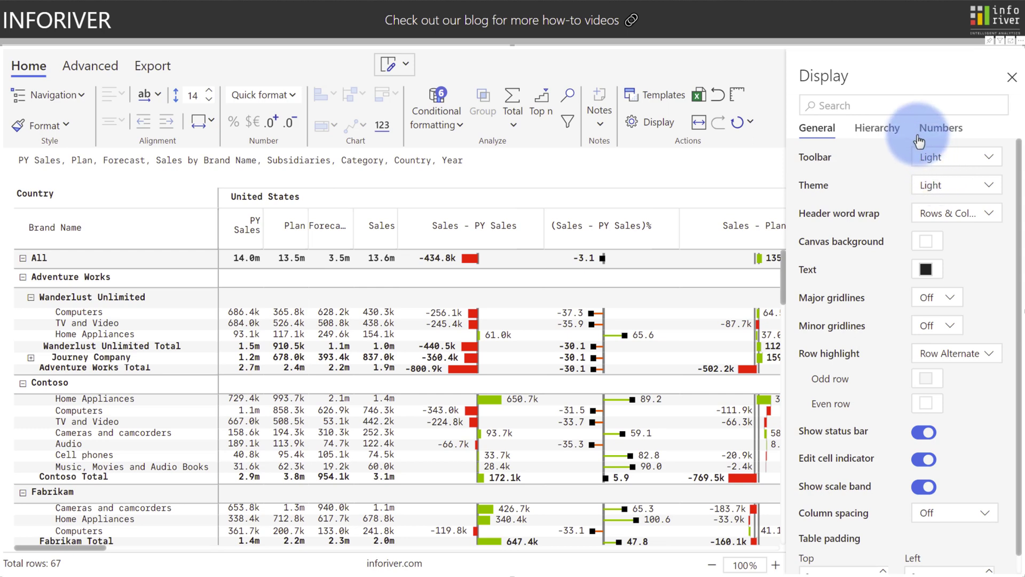
Step: Turn on Ragged hierarchy to hide (Blank) brand rows, then close the Display pane
{"action": "left_click", "coordinate": [885, 130]}
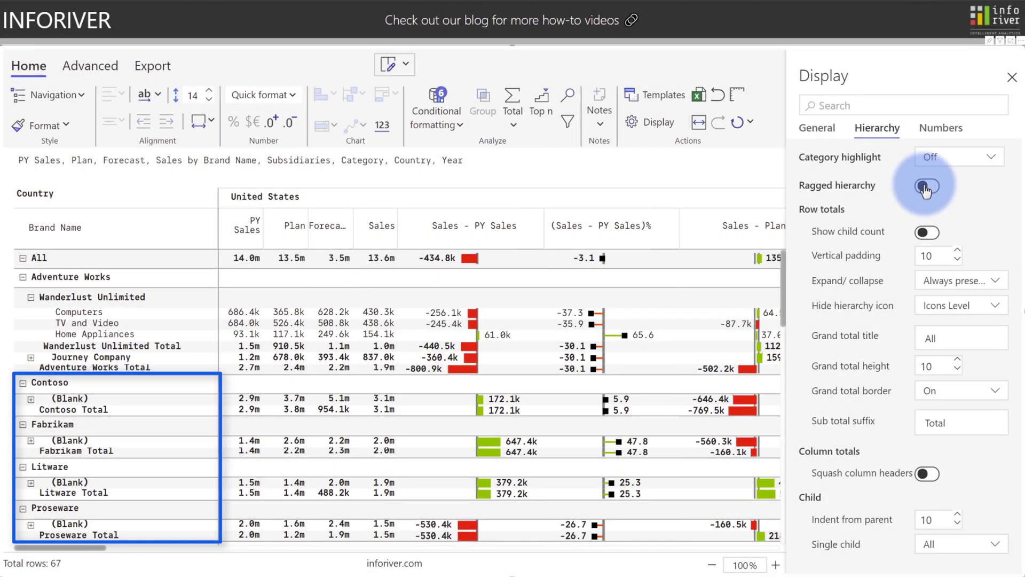
{"action": "left_click", "coordinate": [925, 186]}
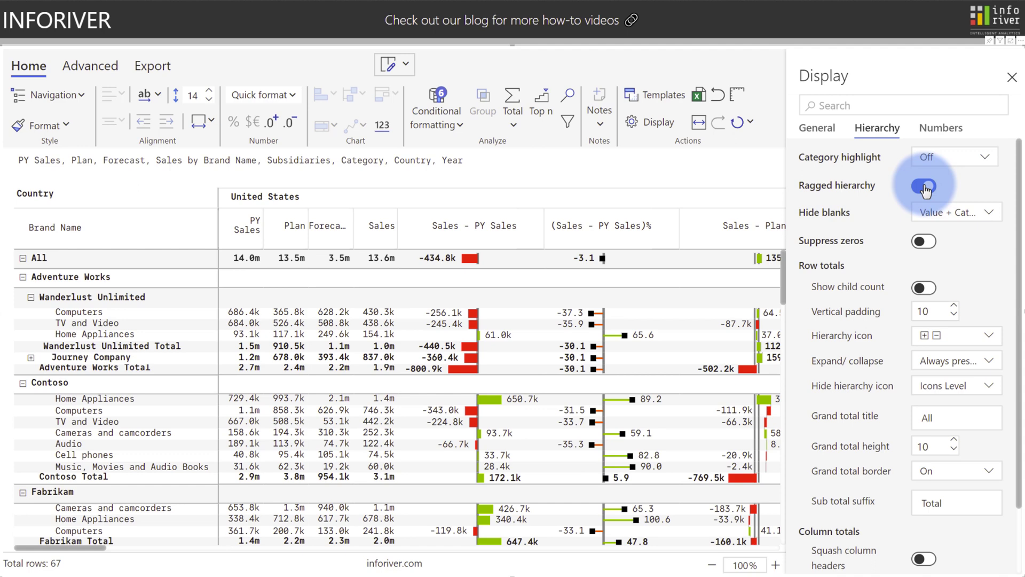
{"action": "key", "text": "Escape"}
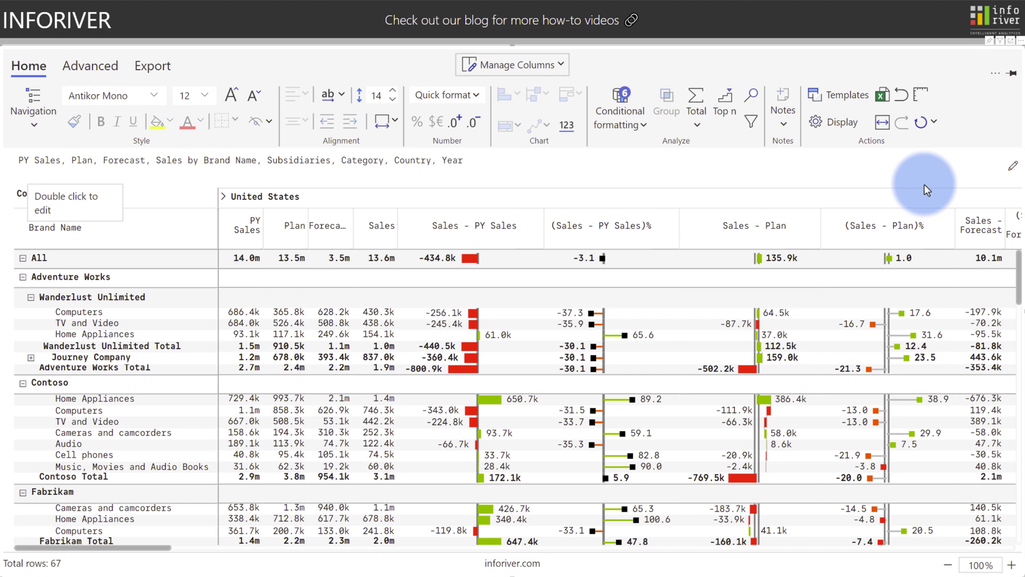
Step: Split the table into multiple pages and review the row, column and section break options
{"action": "left_click", "coordinate": [91, 67]}
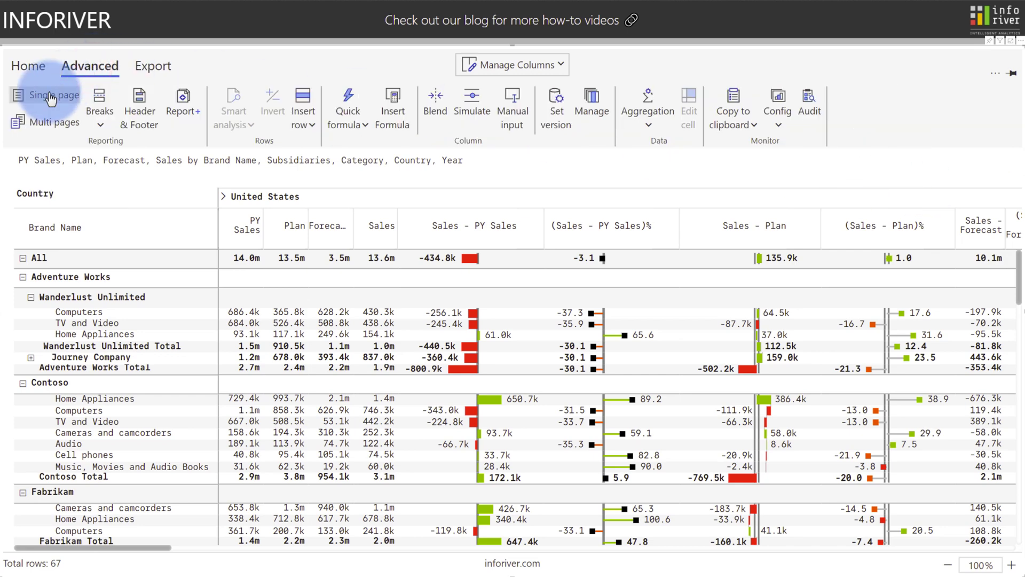
{"action": "left_click", "coordinate": [32, 126]}
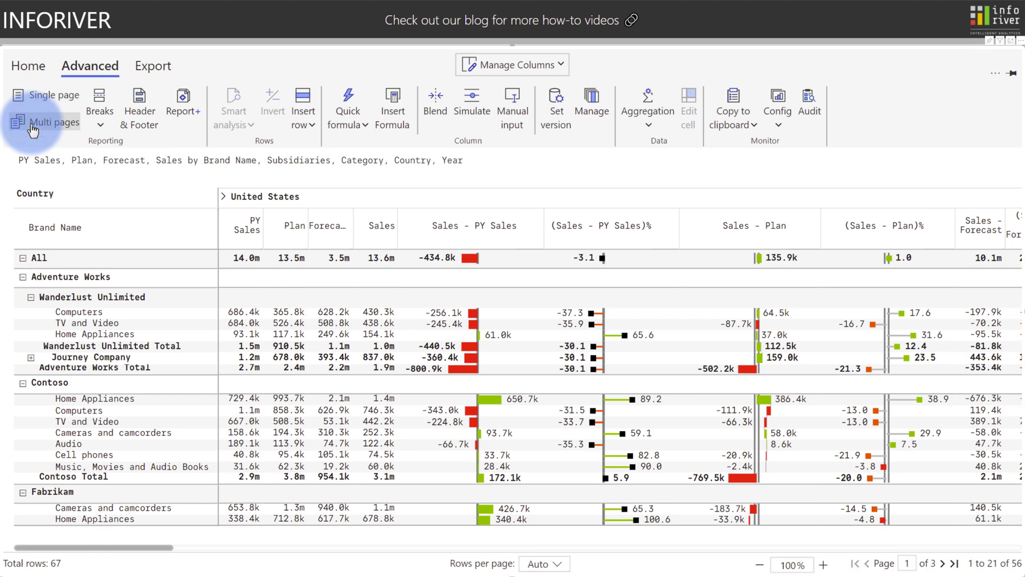
{"action": "left_click", "coordinate": [100, 112]}
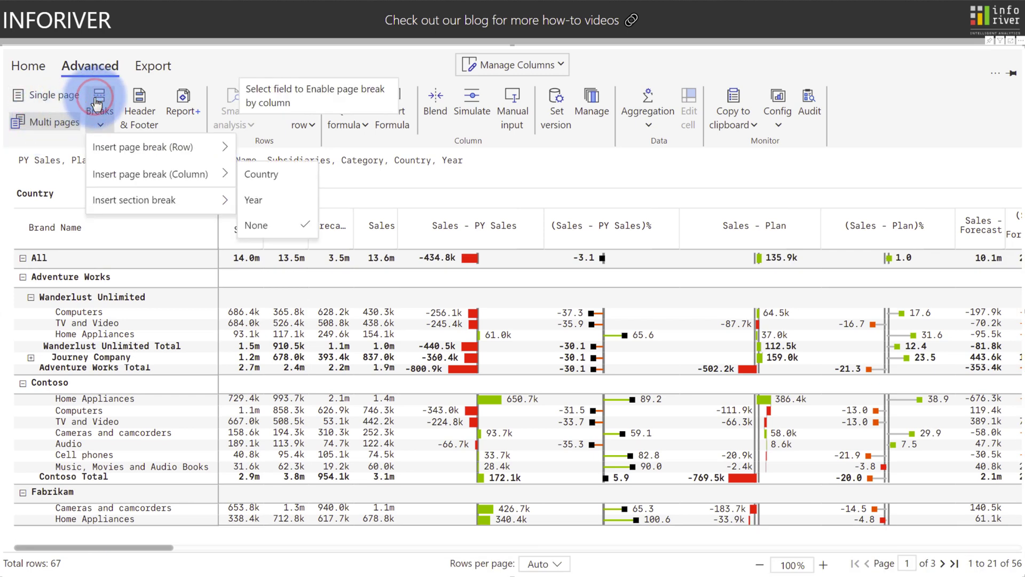
{"action": "left_click", "coordinate": [109, 142]}
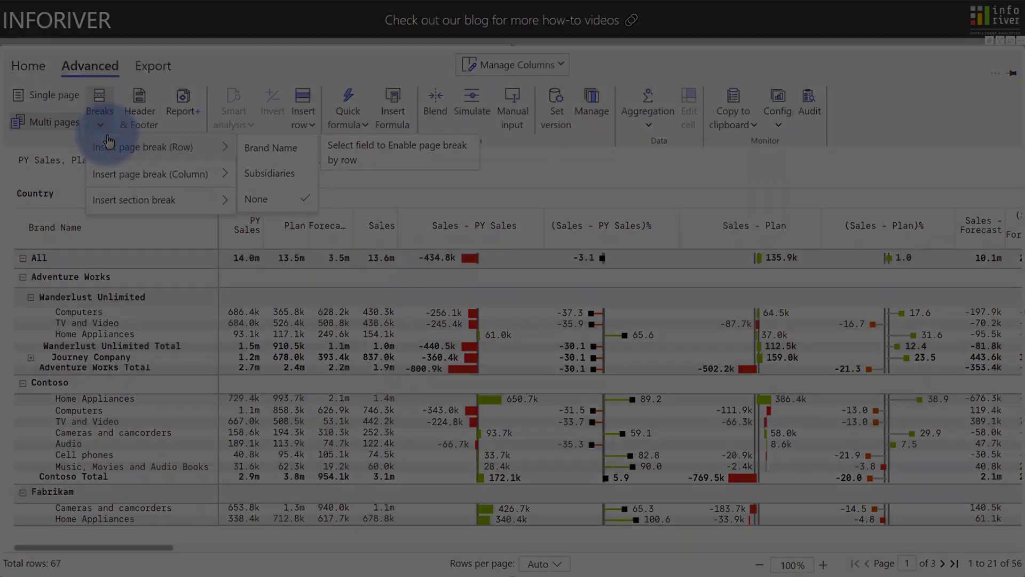
{"action": "left_click", "coordinate": [115, 173]}
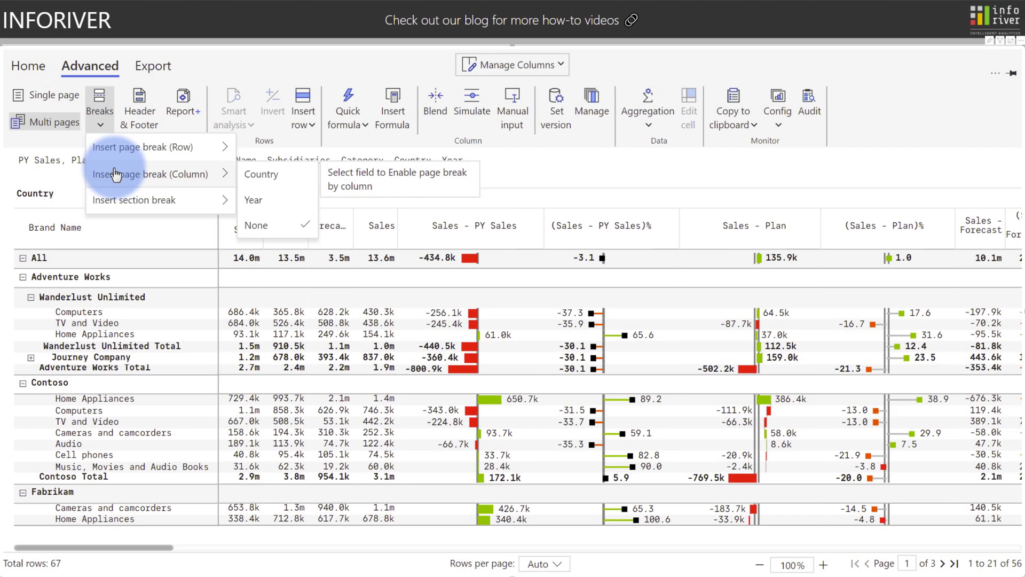
{"action": "left_click", "coordinate": [113, 201]}
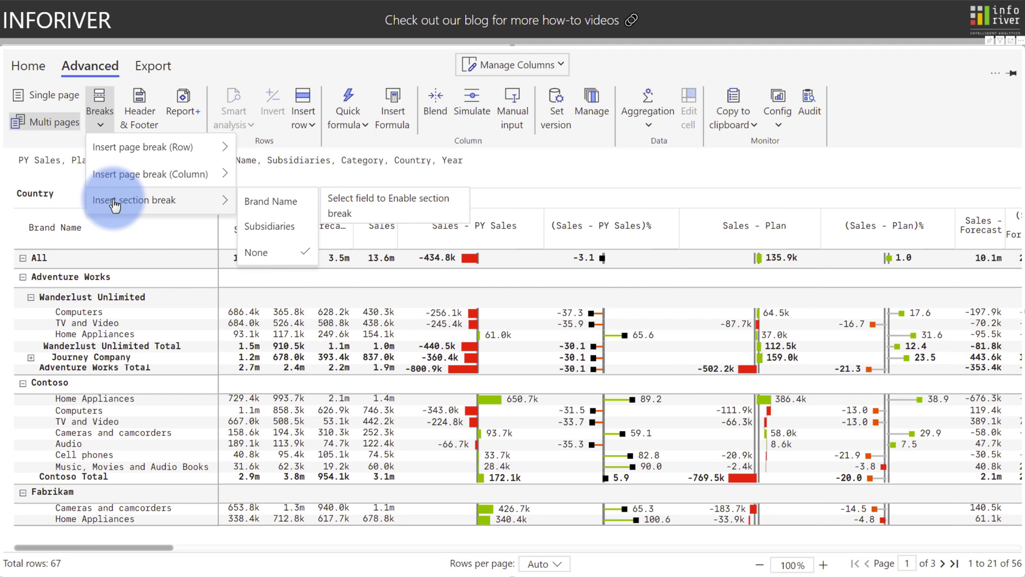
Step: Page through the table to the next and last pages, then back to page 1
{"action": "left_click", "coordinate": [941, 564]}
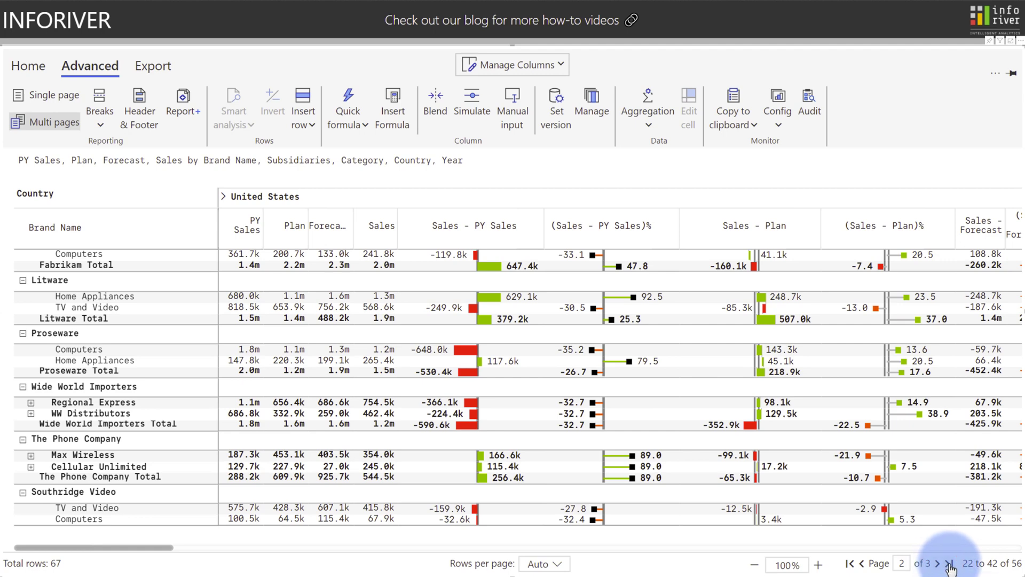
{"action": "left_click", "coordinate": [950, 565]}
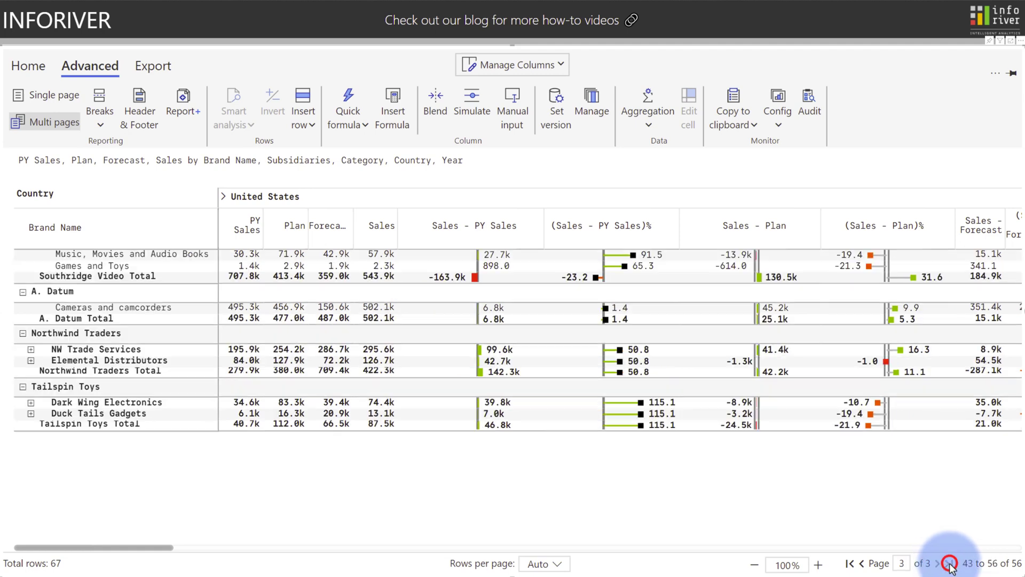
{"action": "left_click", "coordinate": [849, 565]}
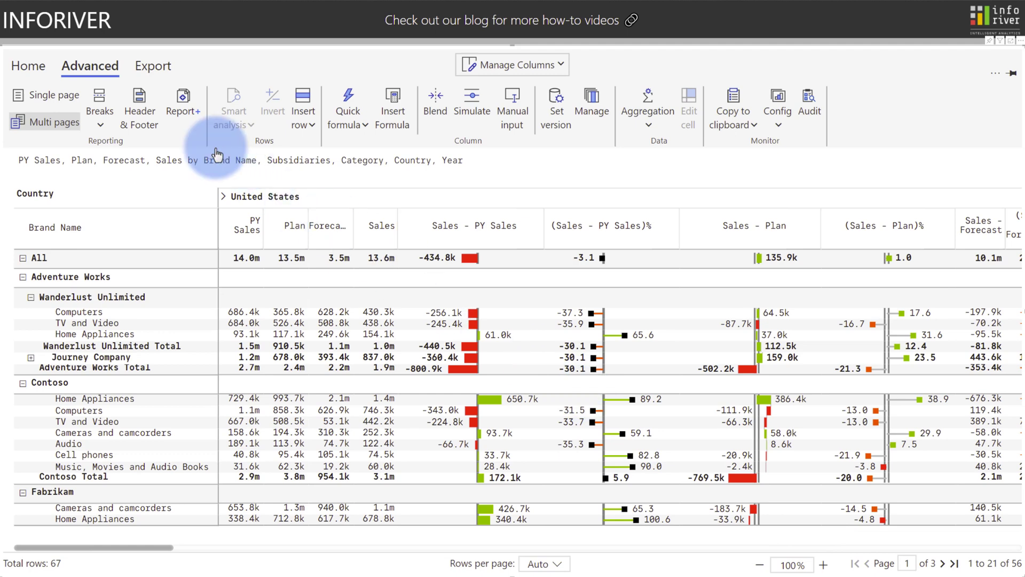
Step: Apply the KPI header preset with Sales, Sales - Forecast and Forecast cards and a logo placeholder
{"action": "left_click", "coordinate": [139, 99]}
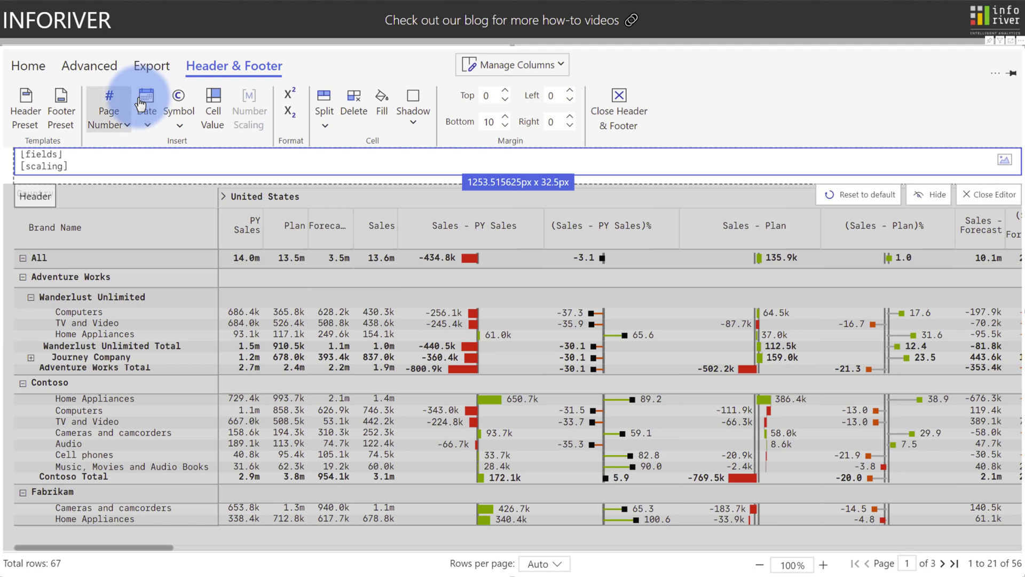
{"action": "left_click", "coordinate": [28, 105]}
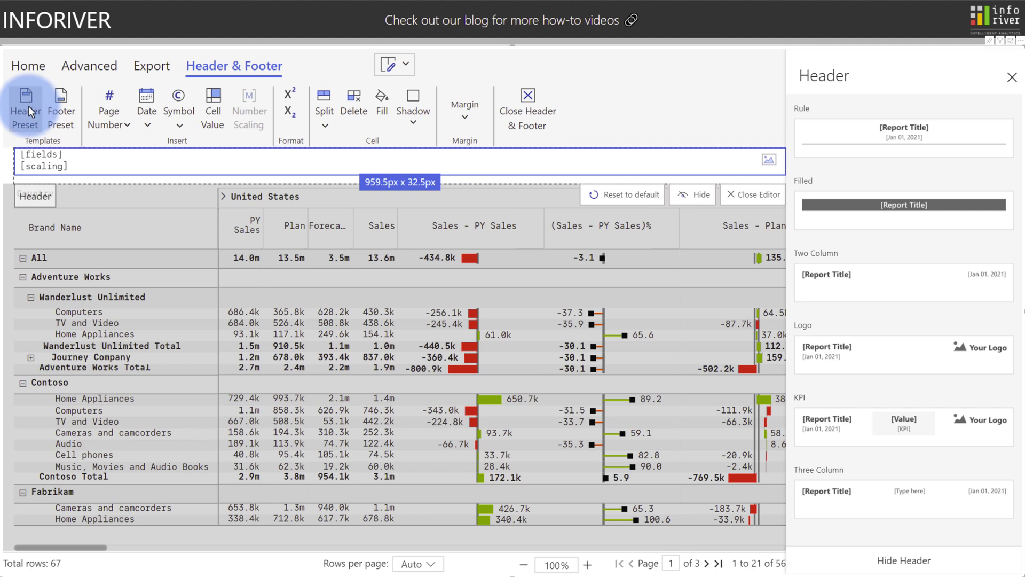
{"action": "left_click", "coordinate": [857, 418]}
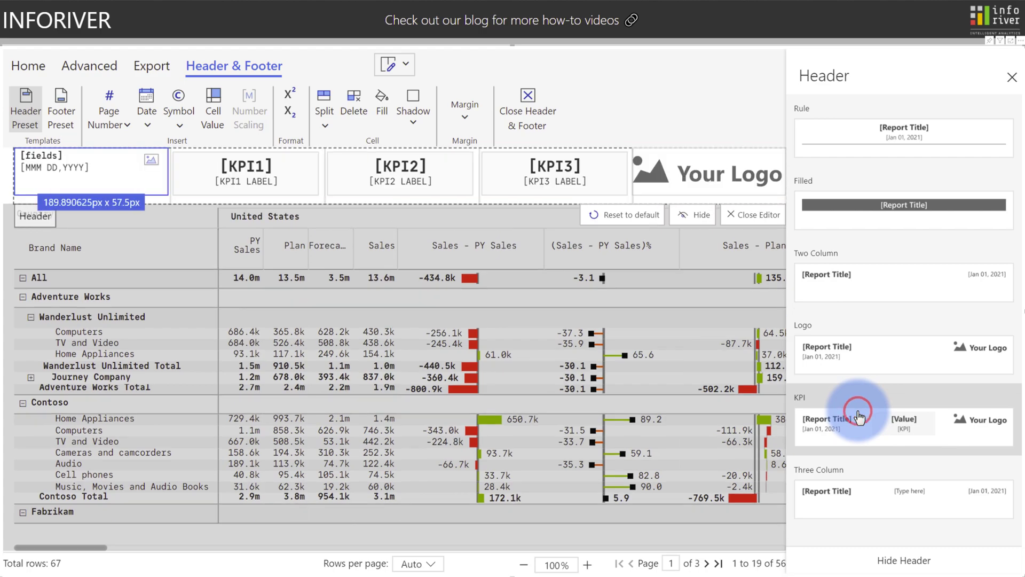
{"action": "left_click", "coordinate": [727, 216]}
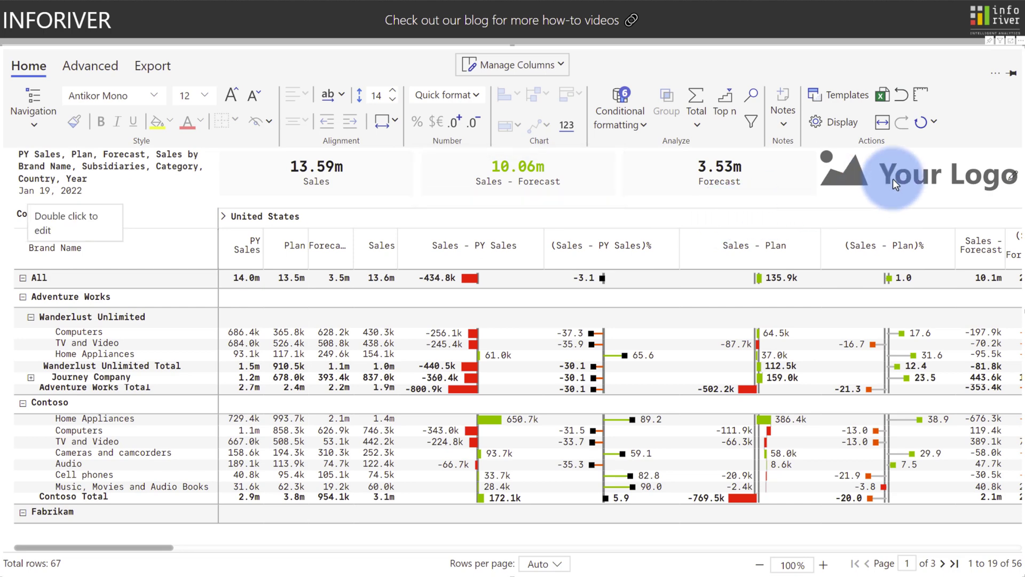
Step: Open Report+ to break the report into 11 Brand Name pages and browse the Preset Designs gallery
{"action": "left_click", "coordinate": [100, 73]}
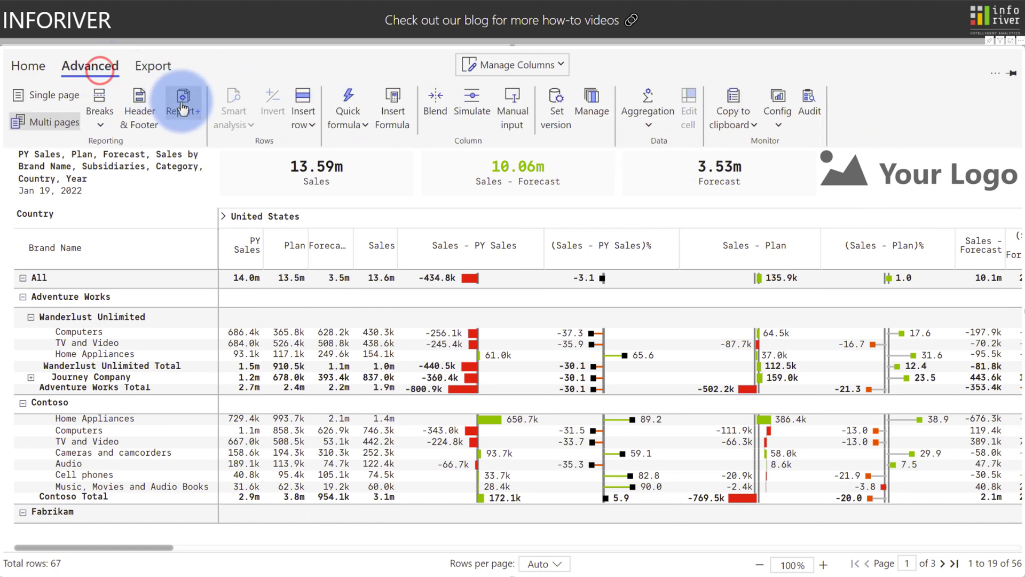
{"action": "left_click", "coordinate": [183, 104]}
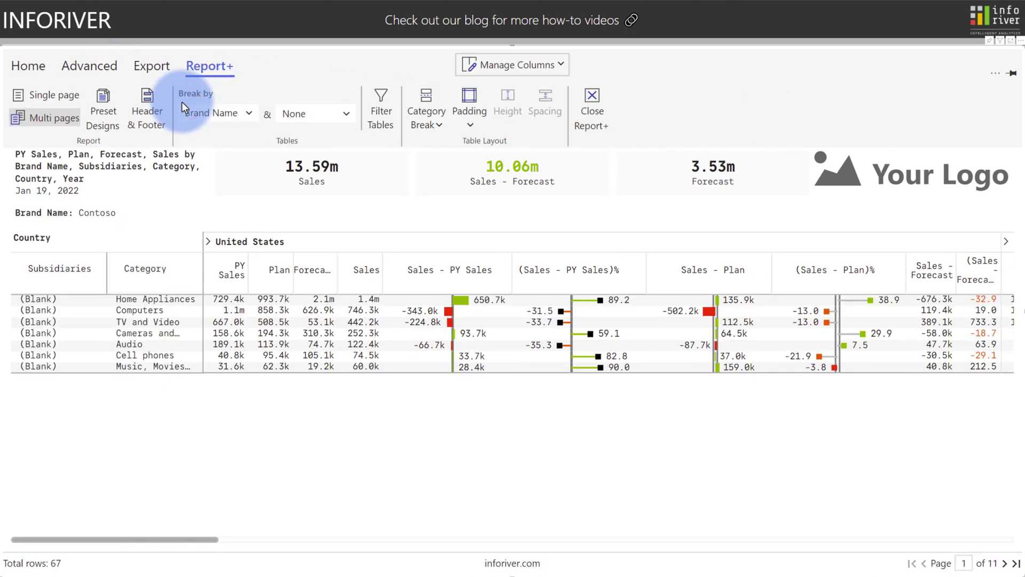
{"action": "left_click", "coordinate": [107, 109]}
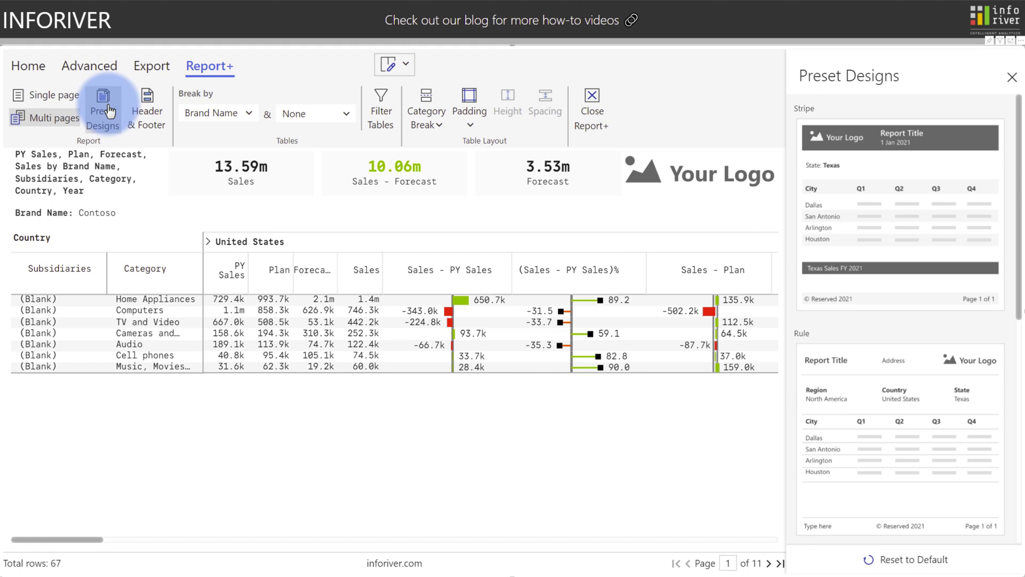
{"action": "scroll", "coordinate": [918, 234], "scroll_direction": "down", "scroll_amount": 7}
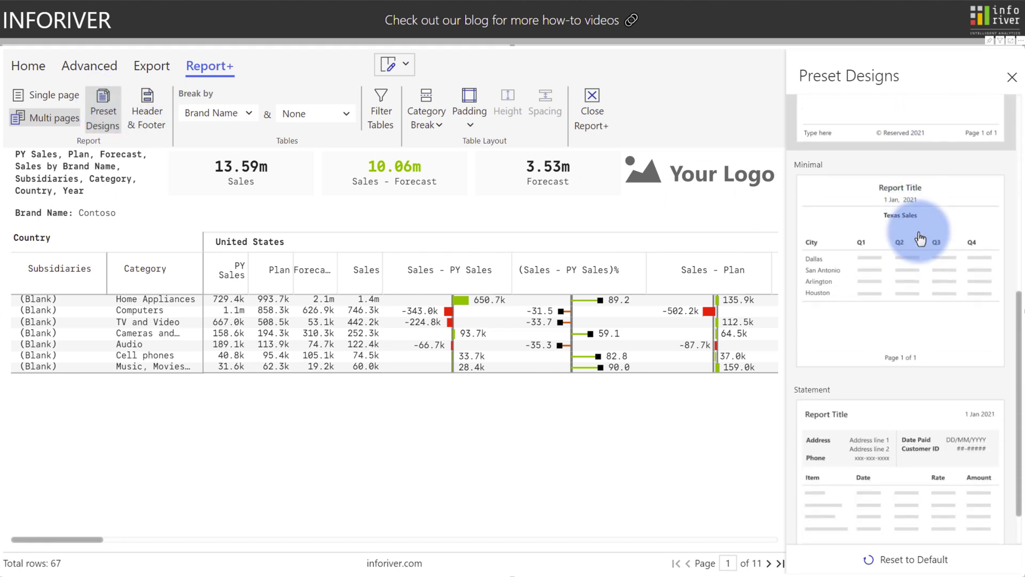